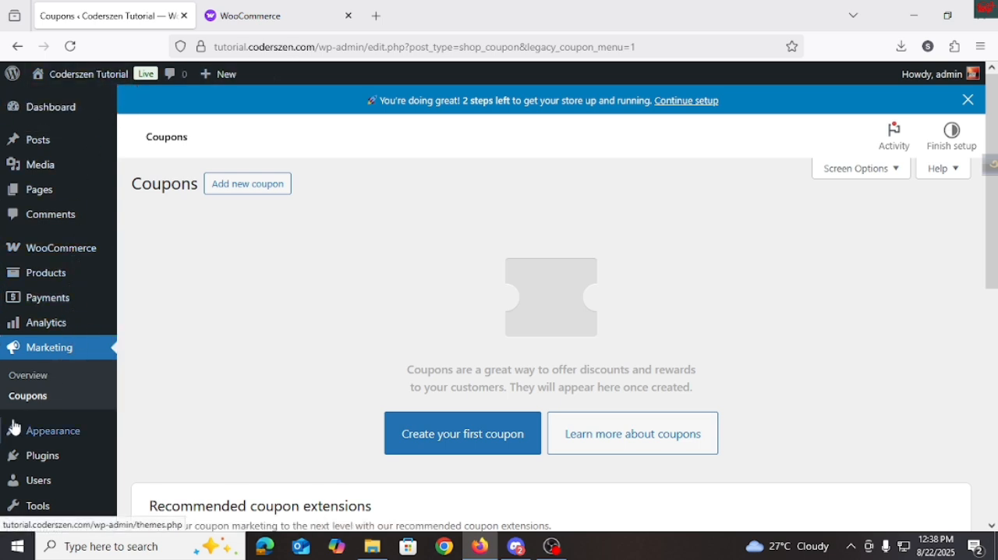
Step: Open the store's Coupons list and start adding a new coupon
left_click(28, 398)
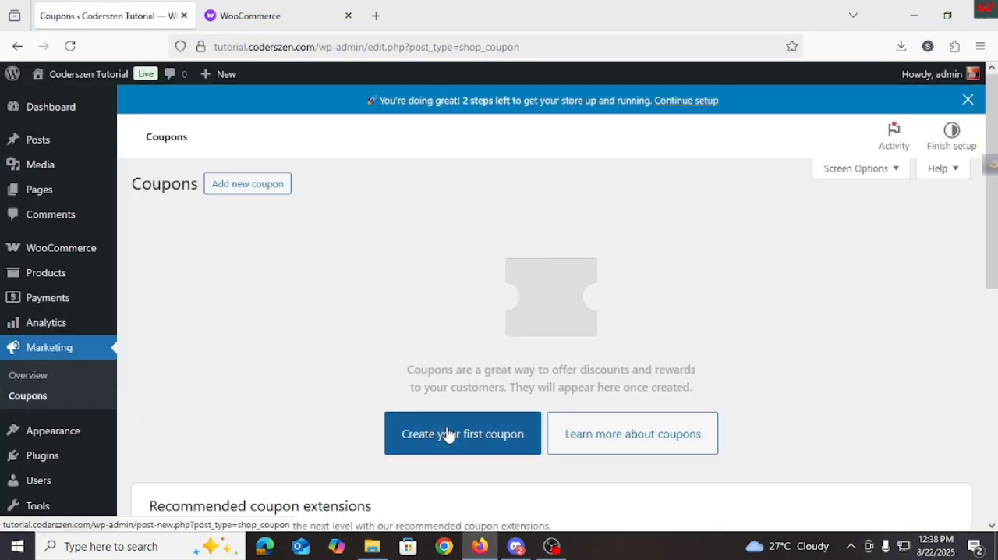
scroll(468, 351, "down", 3)
scroll(467, 350, "up", 3)
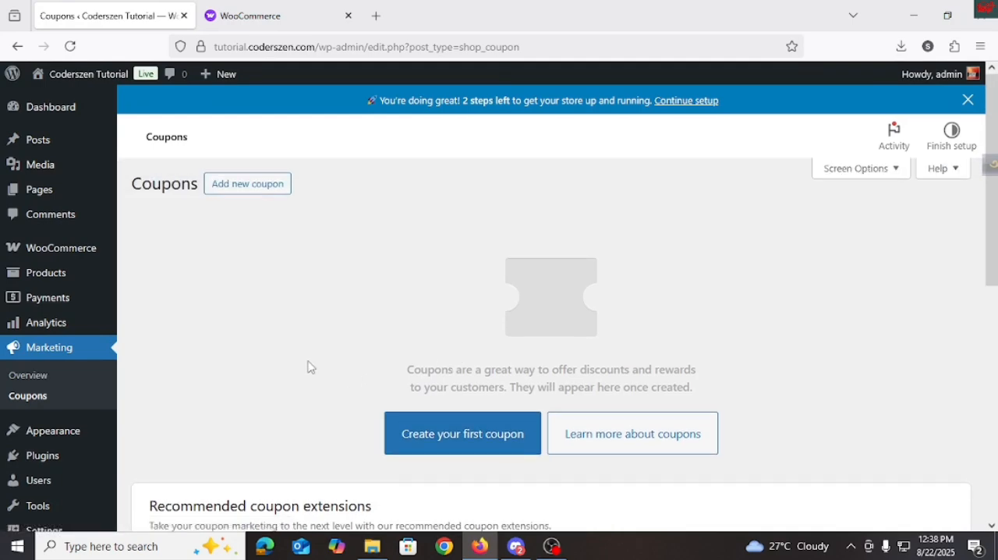
left_click(236, 185)
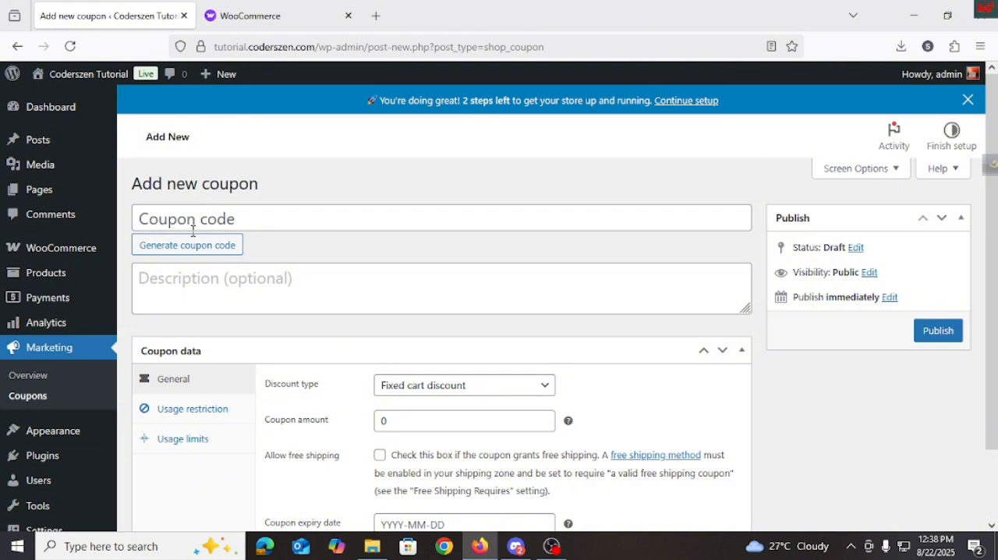
Step: Enter "22 combo offer" as the coupon code
left_click(170, 224)
type("22")
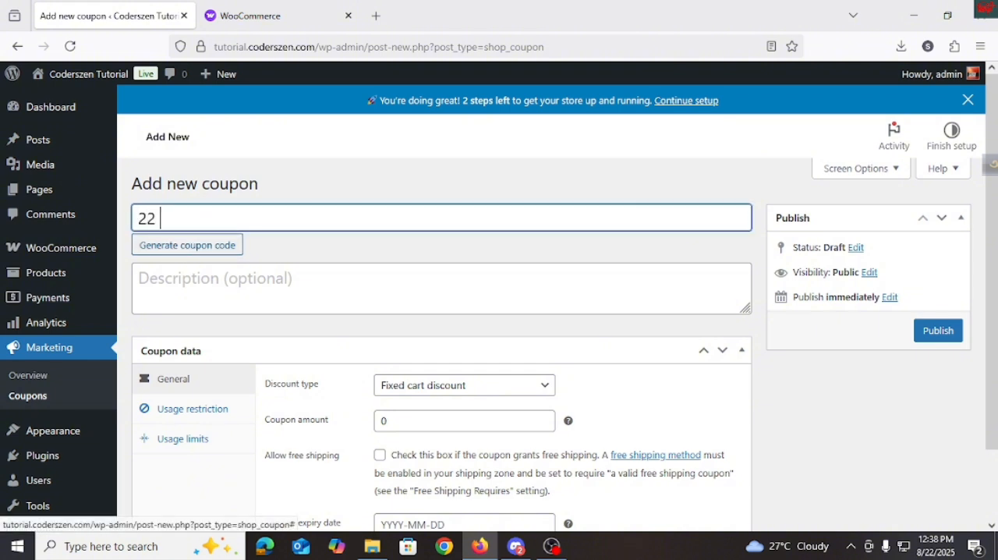
type(" combo offer")
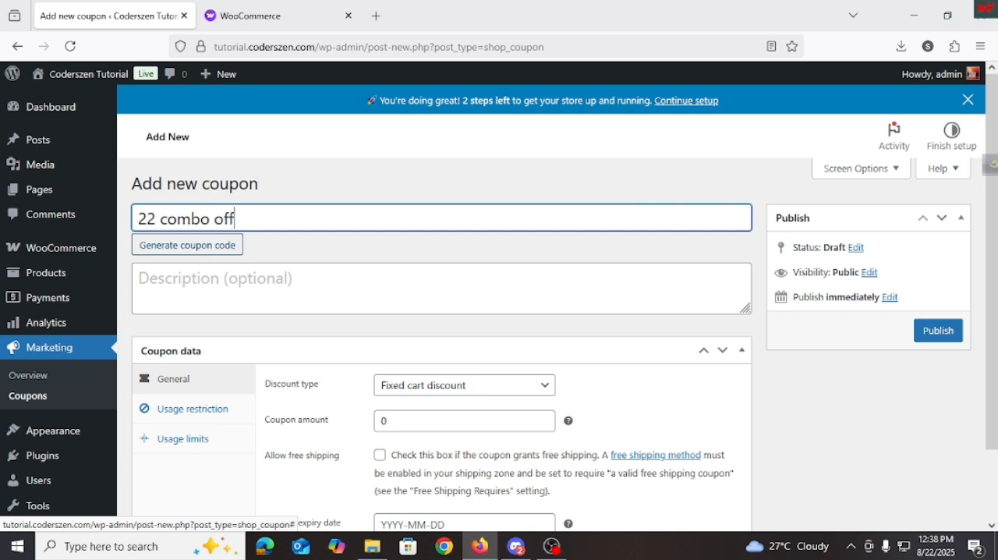
Step: Generate a random code for the new coupon and leave its description empty
left_click(161, 255)
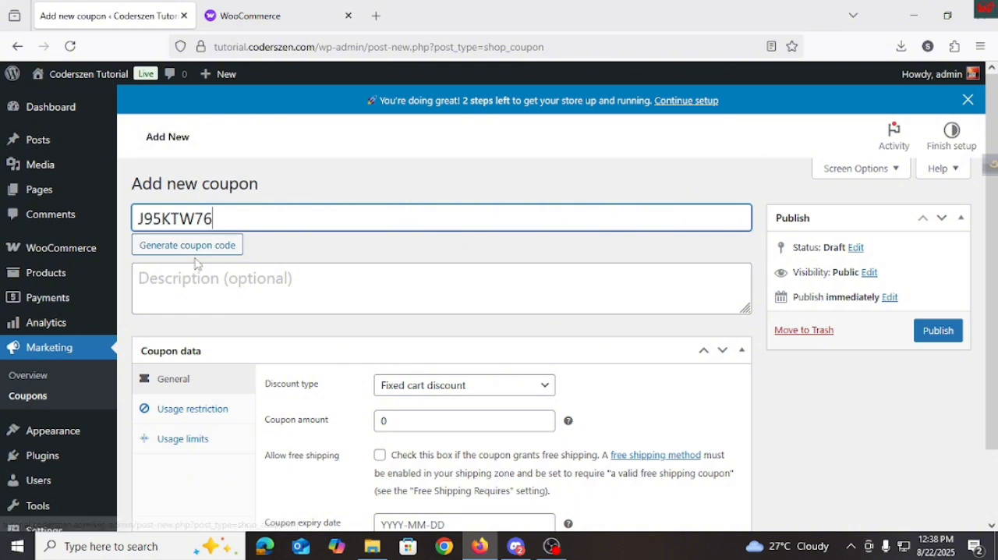
left_click(205, 278)
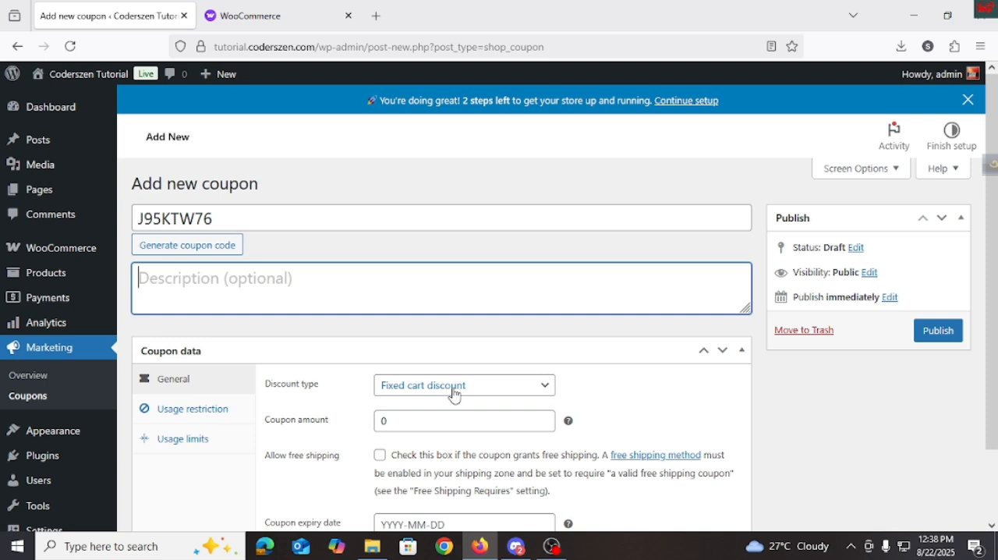
Step: Open the site's storefront in a new browser tab and go to the COLMI P71 Calling Smartwatch product in the shop
key("ctrl+t")
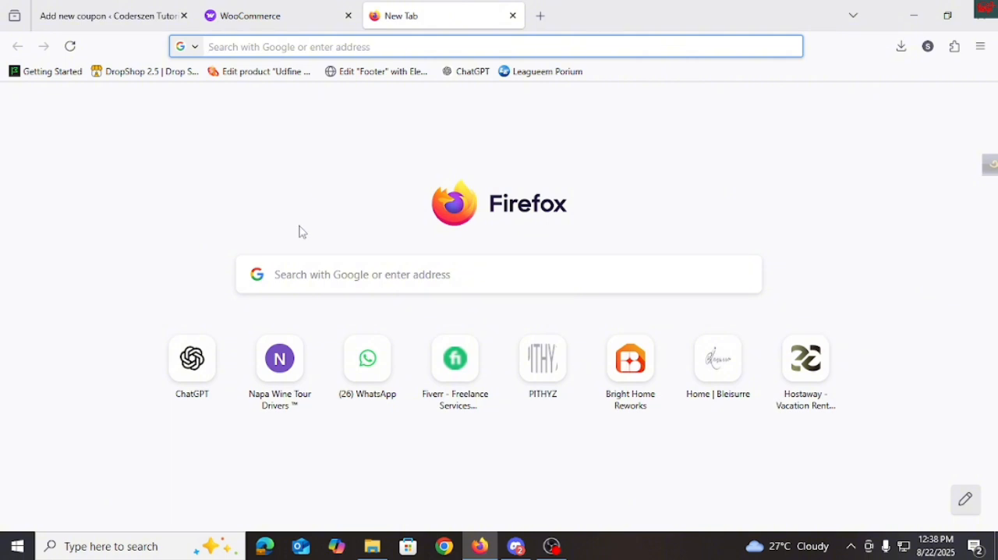
type("tutorial.coderszen.com")
key("Return")
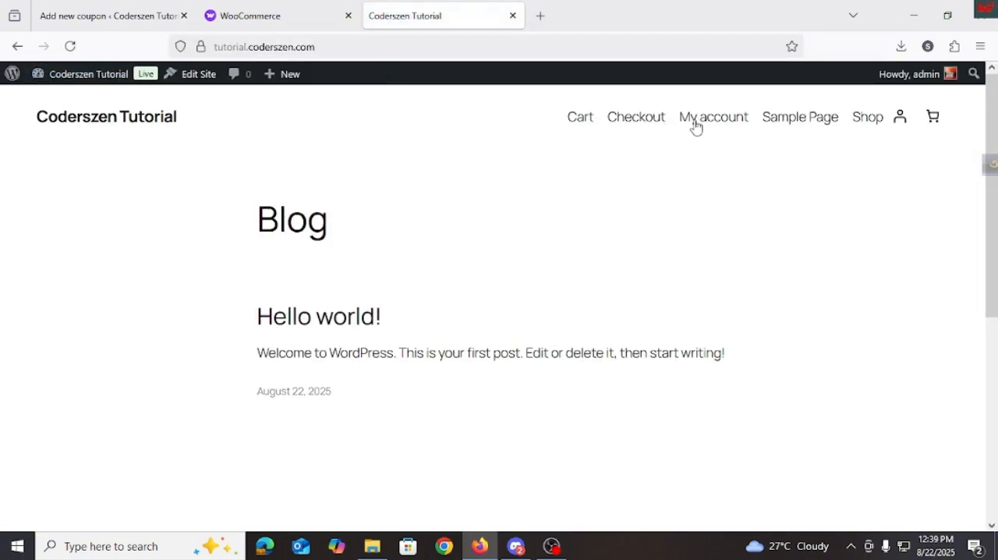
left_click(868, 124)
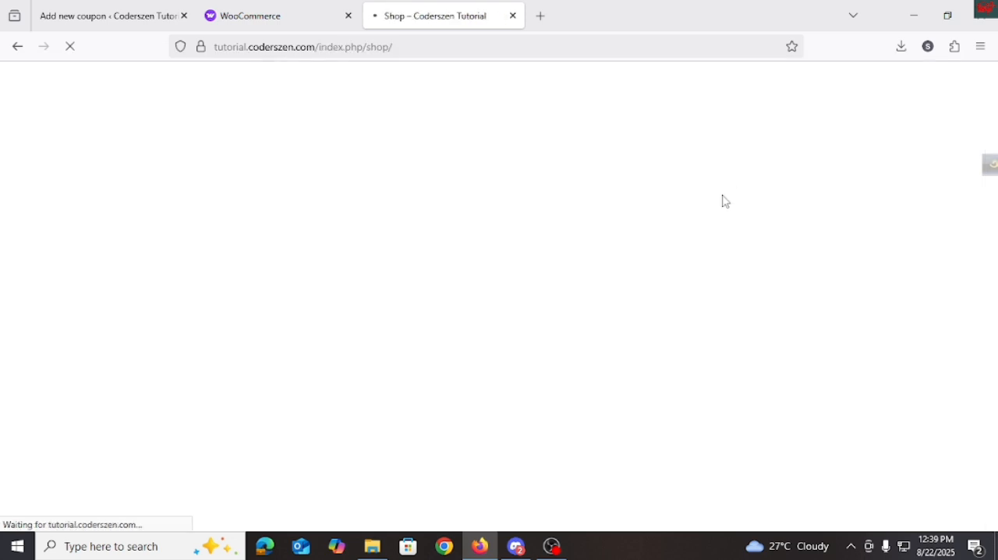
scroll(474, 352, "down", 5)
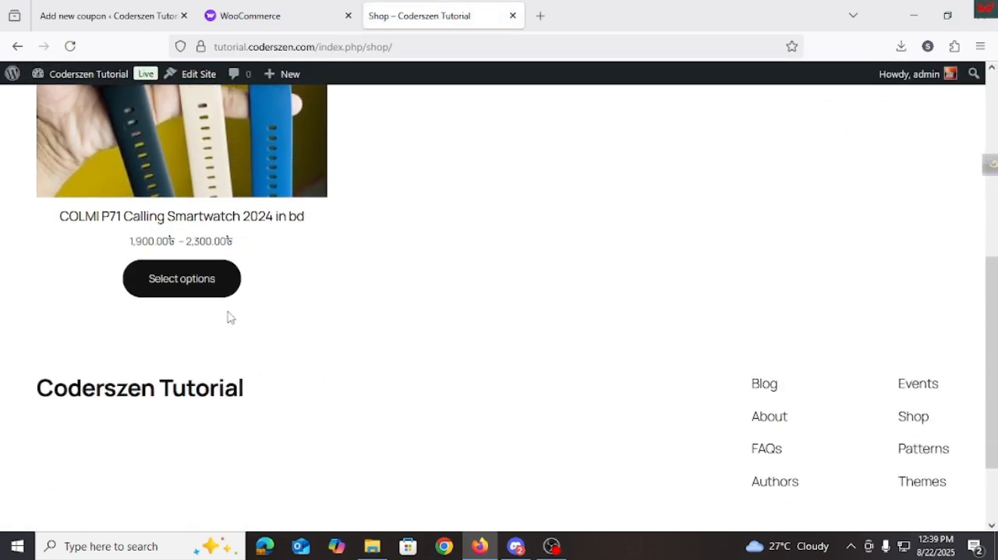
left_click(221, 287)
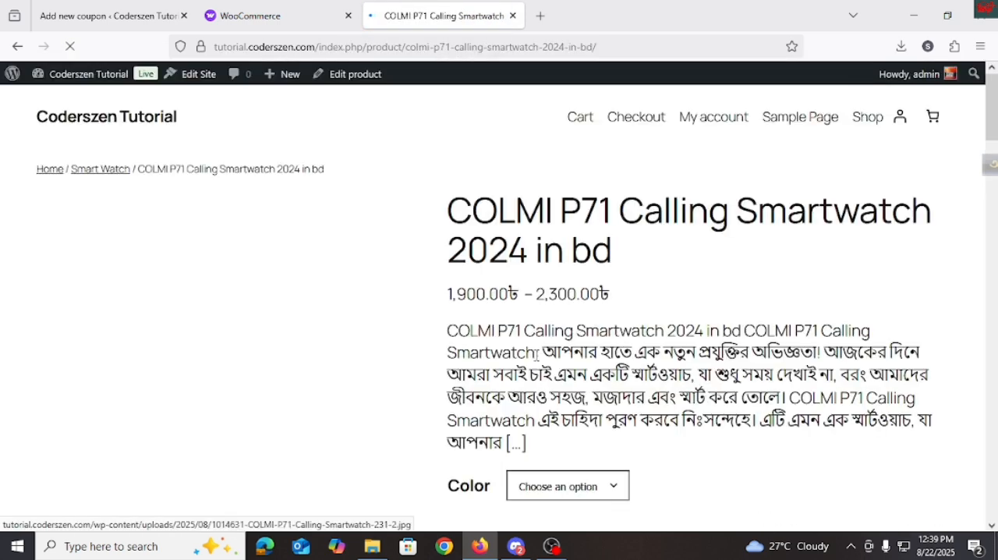
Step: Add 4 smartwatches in the Black color to the cart and check the subtotal in the cart
scroll(644, 387, "down", 2)
left_click(568, 337)
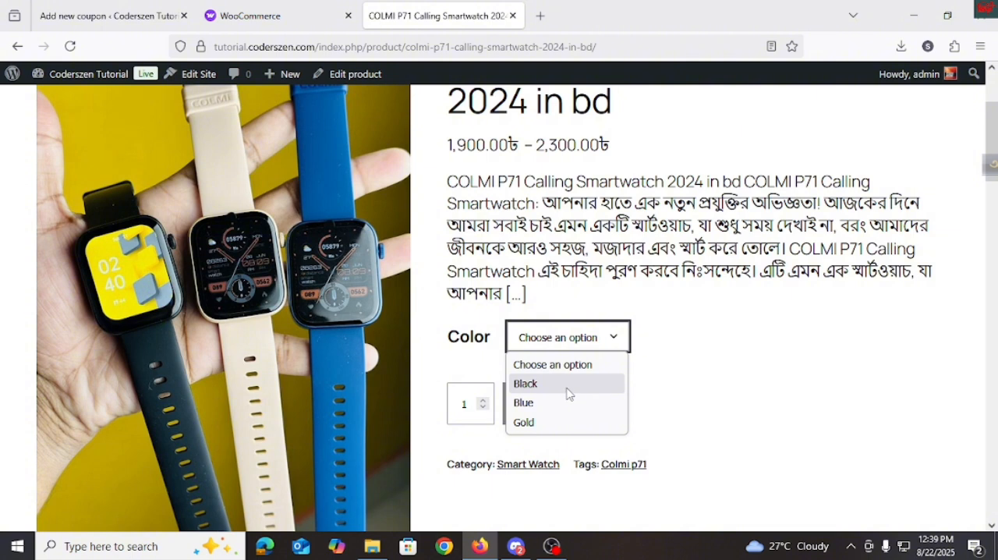
left_click(566, 387)
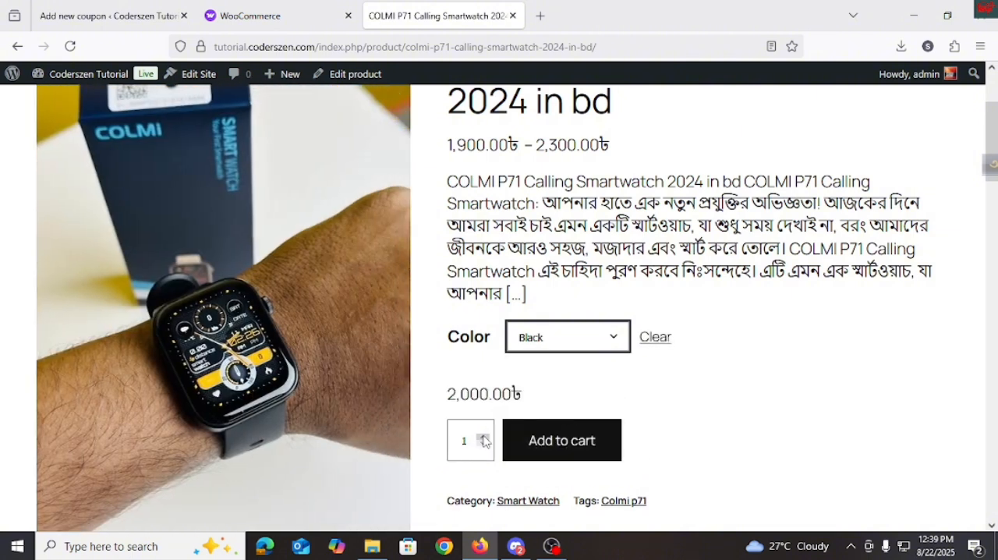
left_click(483, 438)
left_click(484, 438)
left_click(484, 439)
left_click(553, 440)
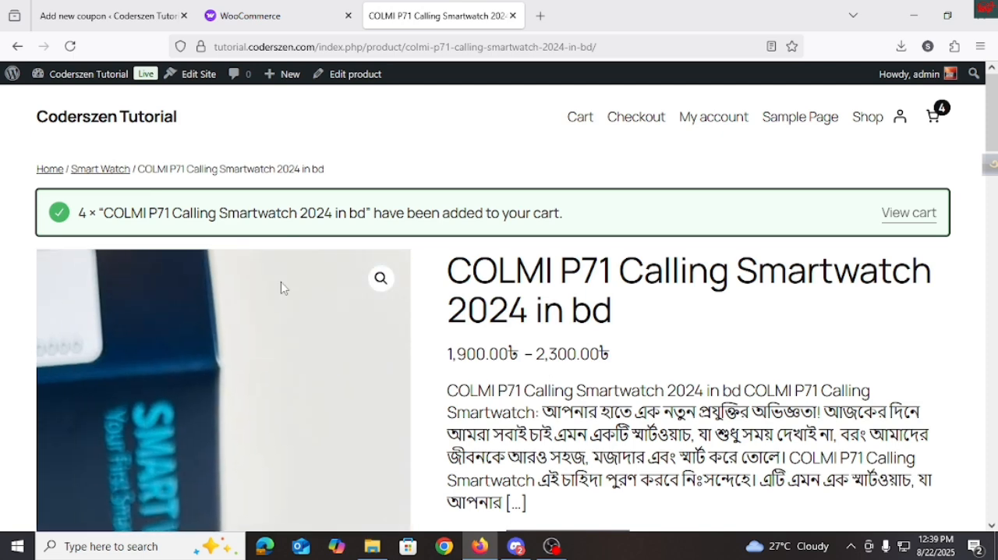
left_click(935, 125)
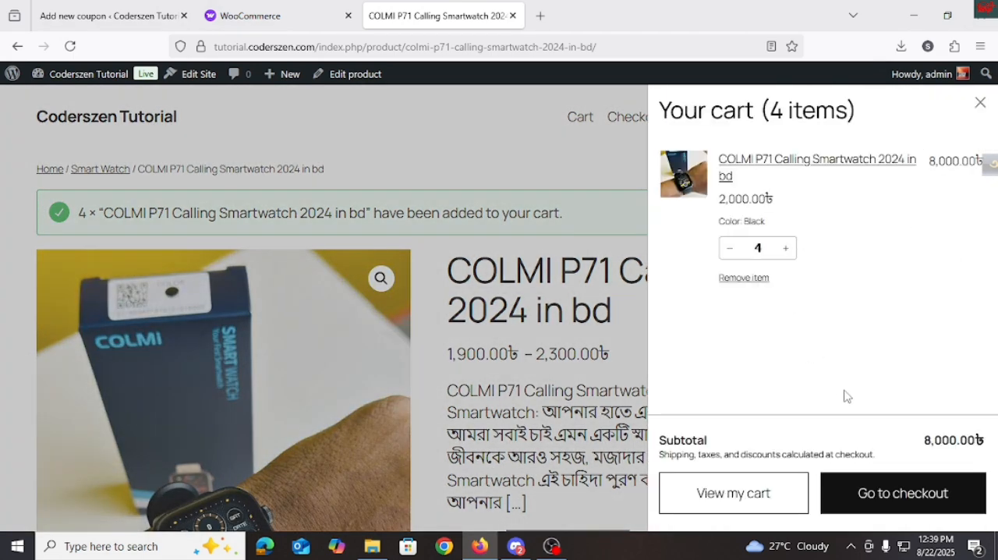
left_click_drag(921, 451, 941, 461)
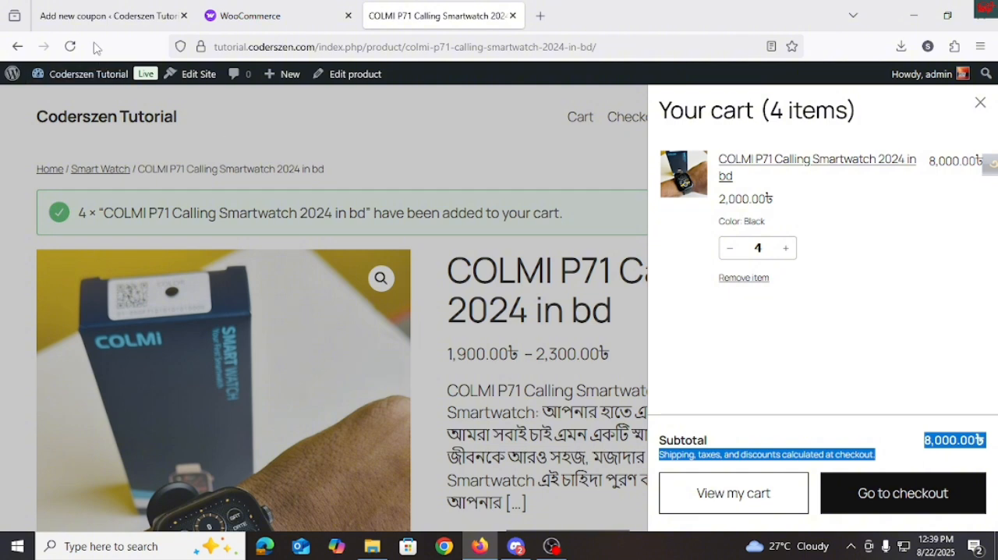
left_click(107, 15)
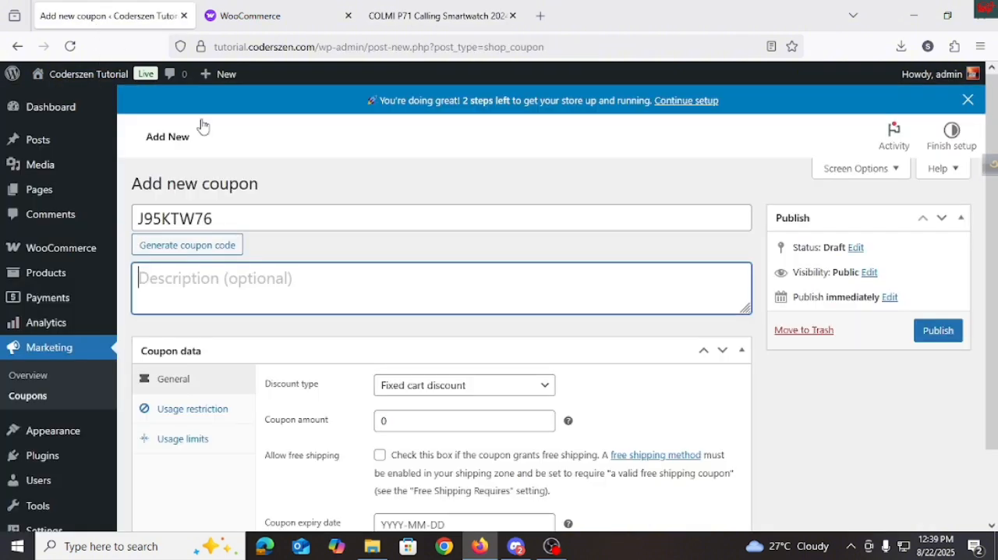
double_click(400, 422)
type("10")
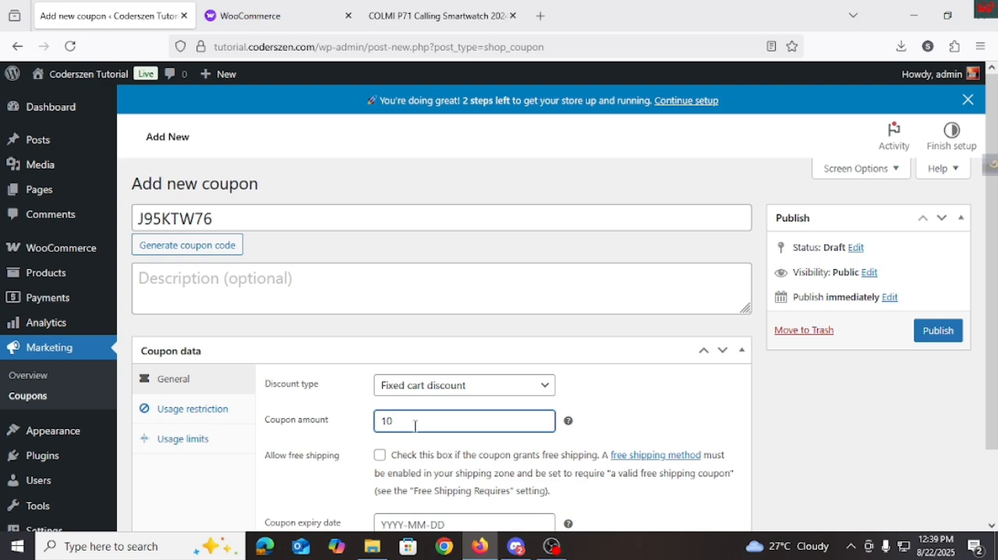
mouse_move(572, 425)
left_click_drag(459, 423, 323, 419)
key("BackSpace")
Step: Check the cart subtotal in the storefront and set the new coupon's amount to 2000
left_click(437, 16)
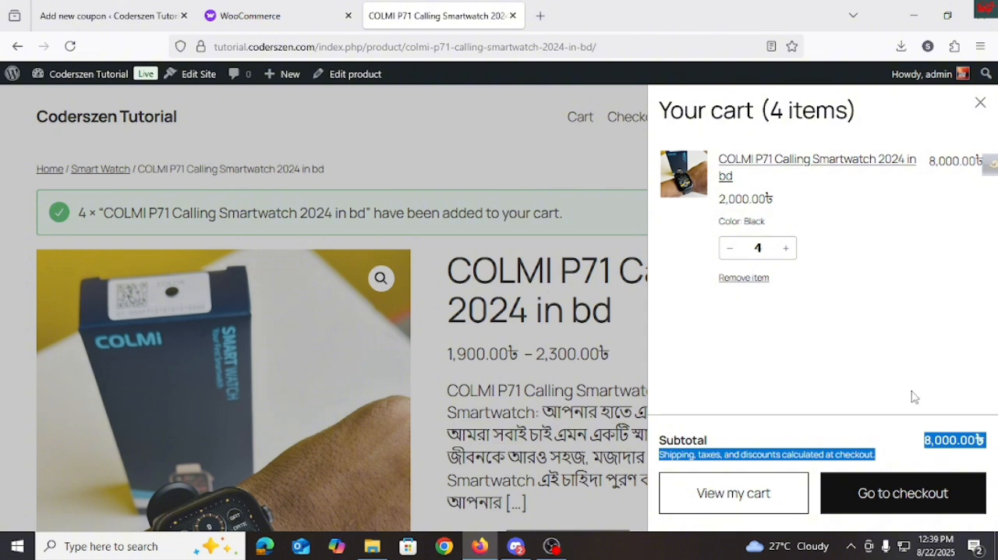
left_click(117, 15)
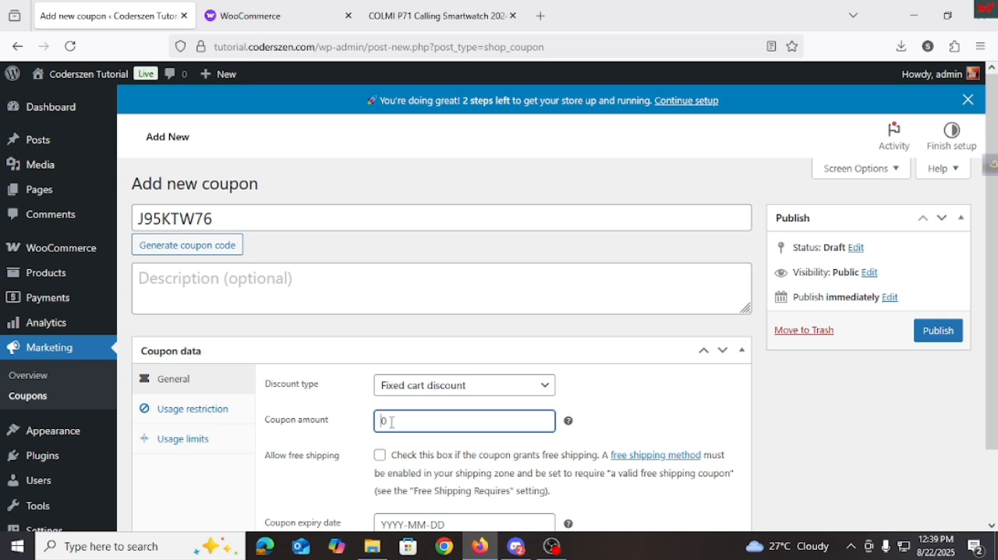
type("2000")
Step: Look at the calendar for the coupon expiry date and close it without choosing a date
scroll(399, 436, "down", 2)
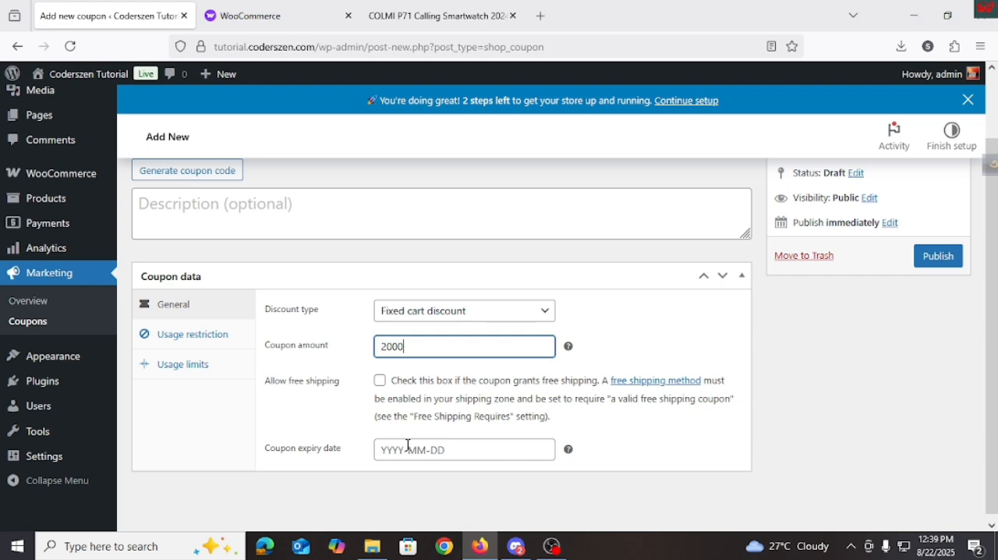
scroll(407, 445, "up", 2)
scroll(435, 479, "down", 2)
left_click(430, 450)
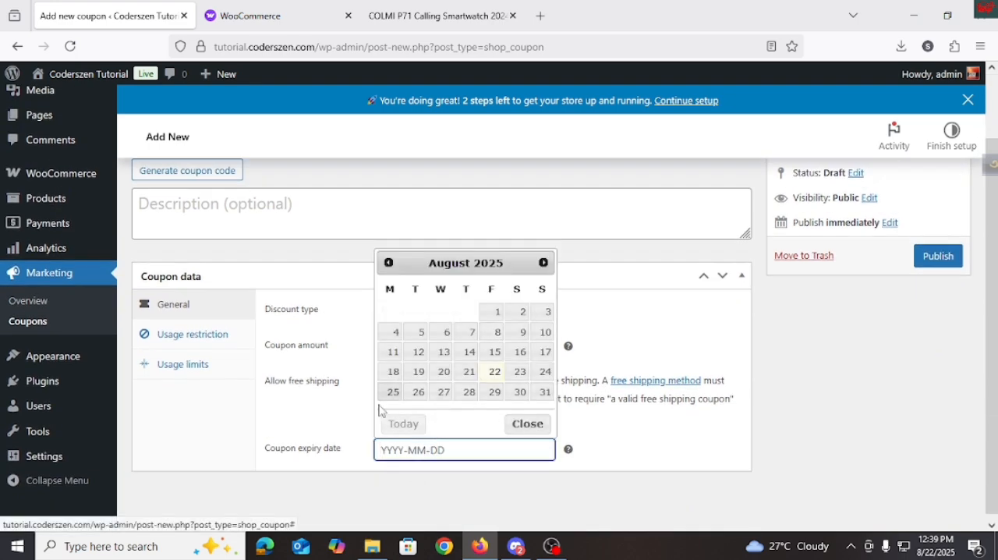
left_click(347, 432)
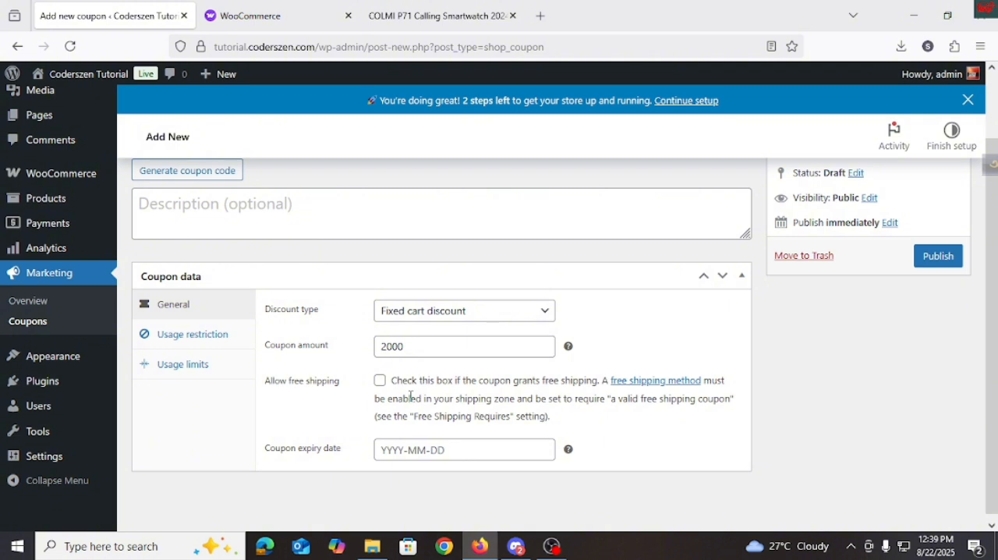
scroll(570, 399, "up", 1)
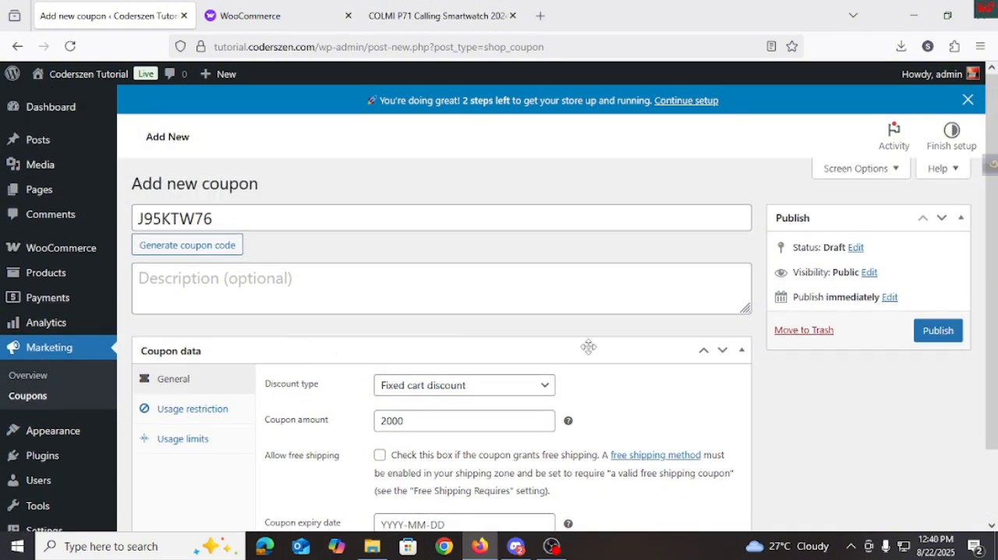
Step: Copy the generated coupon code and publish the coupon
left_click(238, 224)
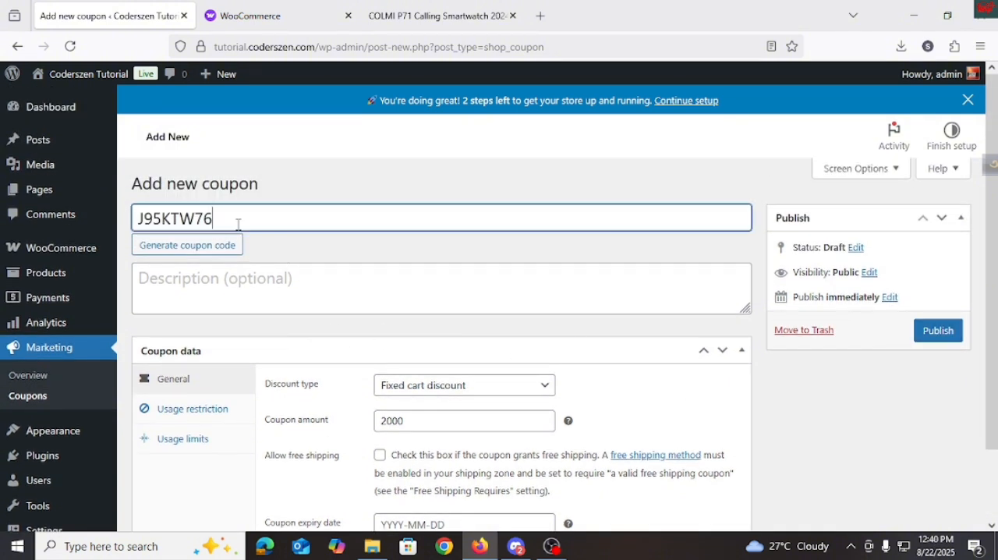
double_click(238, 223)
key("ctrl+c")
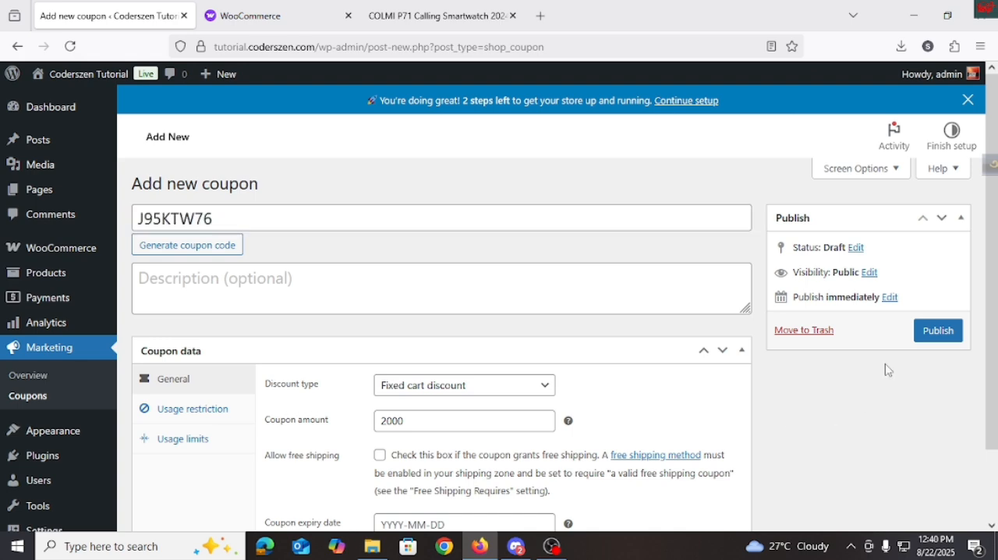
left_click(938, 330)
Step: Reload the smartwatch product page in the storefront, resending the form data, and proceed from the cart to checkout
left_click(436, 15)
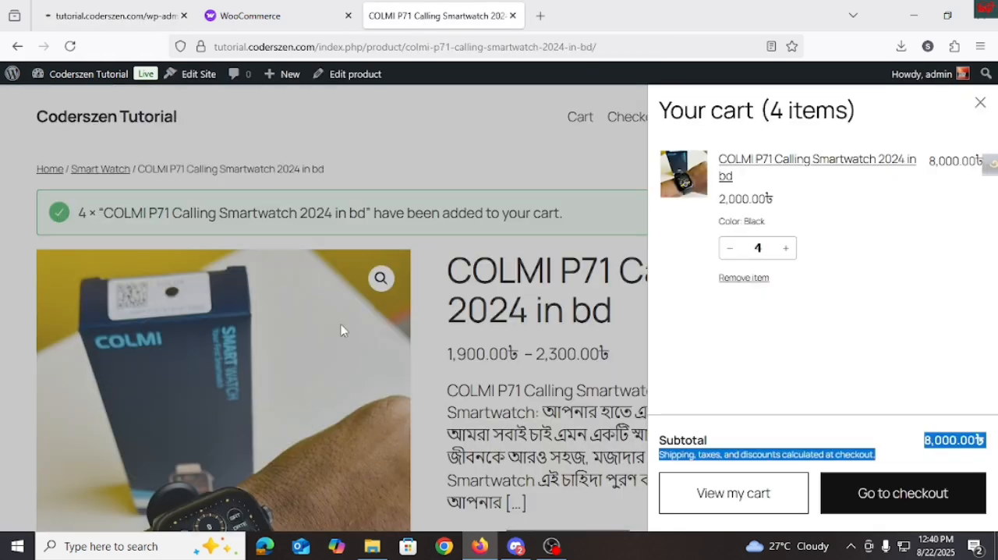
left_click(71, 48)
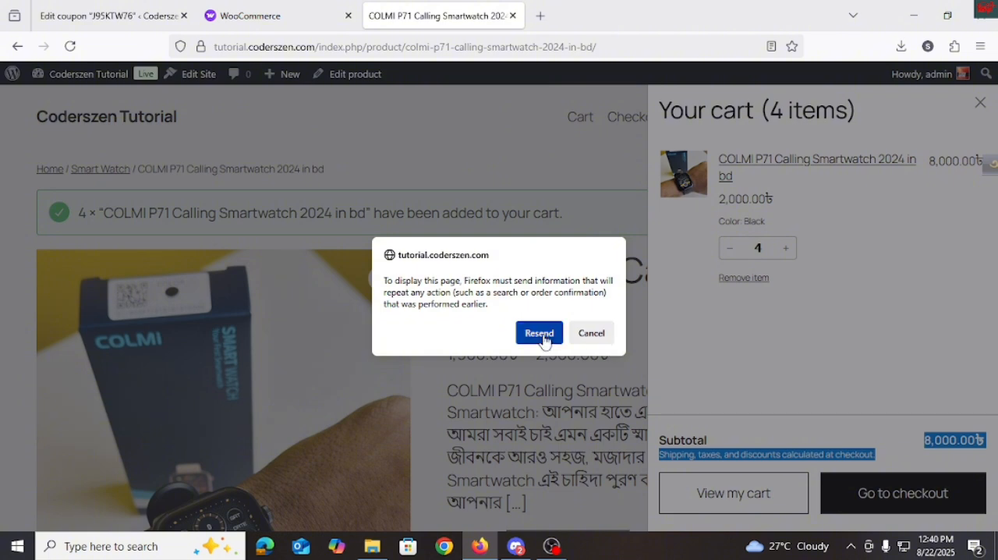
left_click(540, 333)
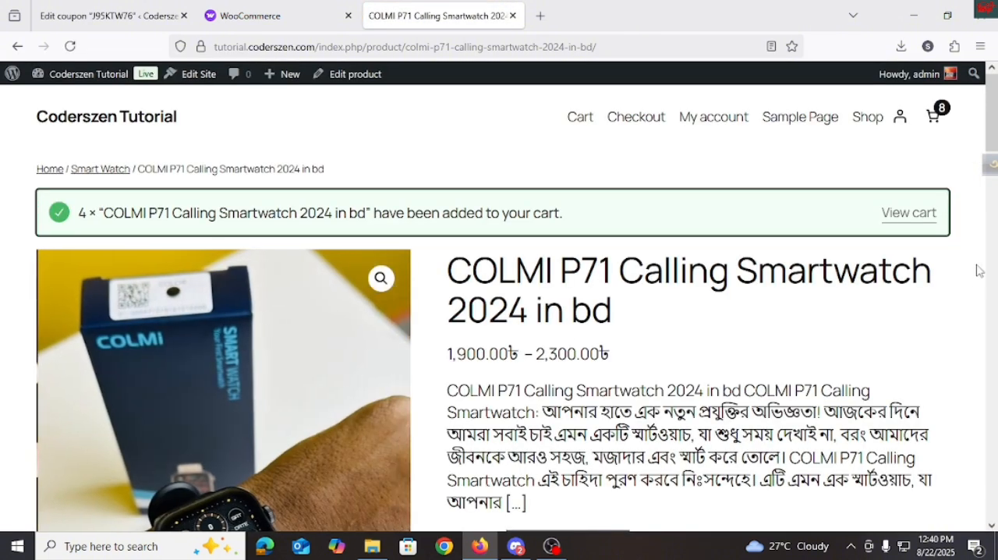
left_click(934, 116)
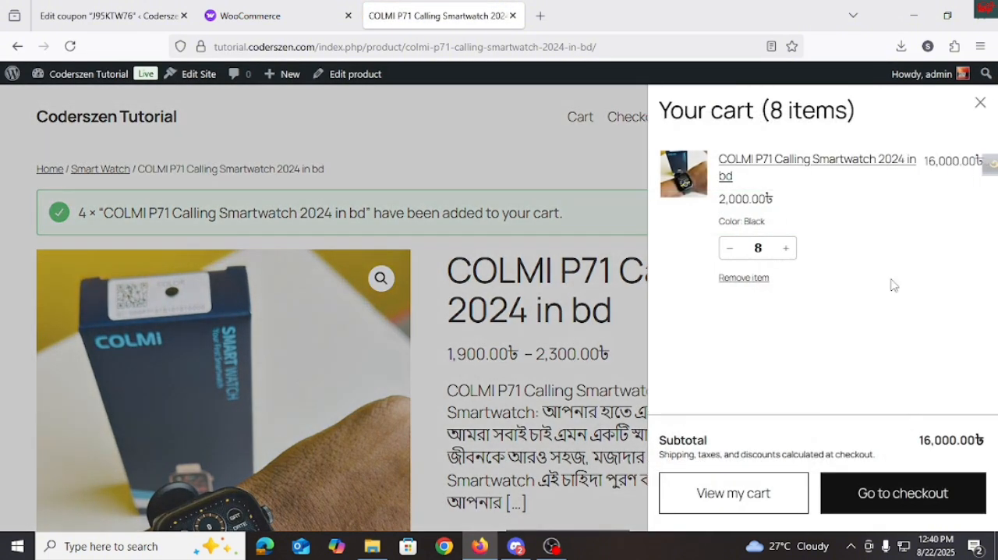
left_click(860, 495)
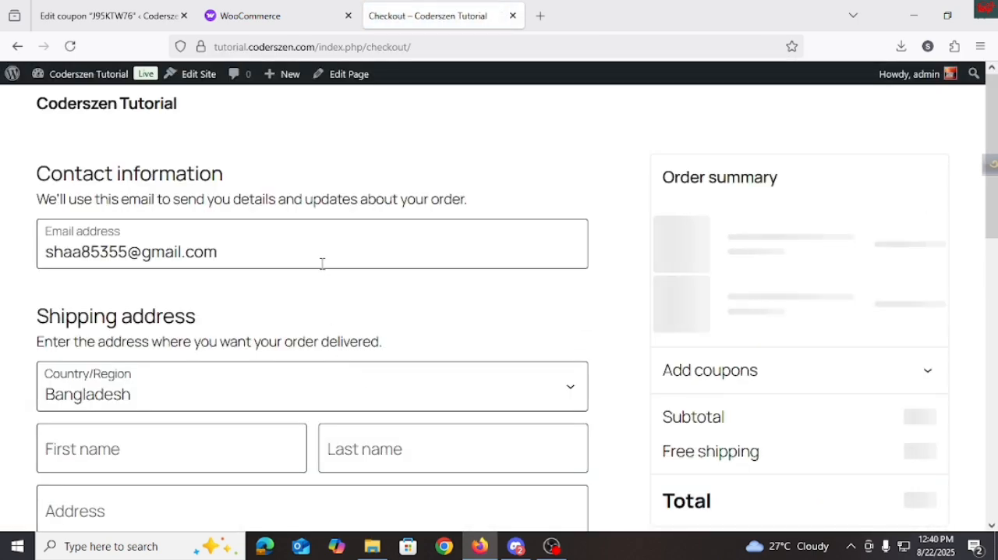
Step: Apply the copied coupon code J95KTW76 to the smartwatch order in the checkout's order summary
scroll(702, 344, "down", 2)
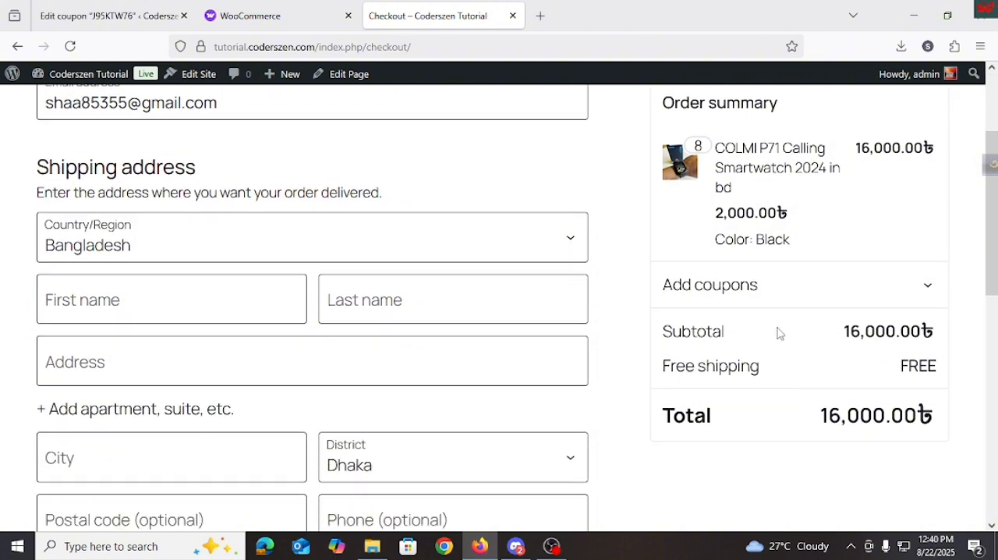
left_click(924, 287)
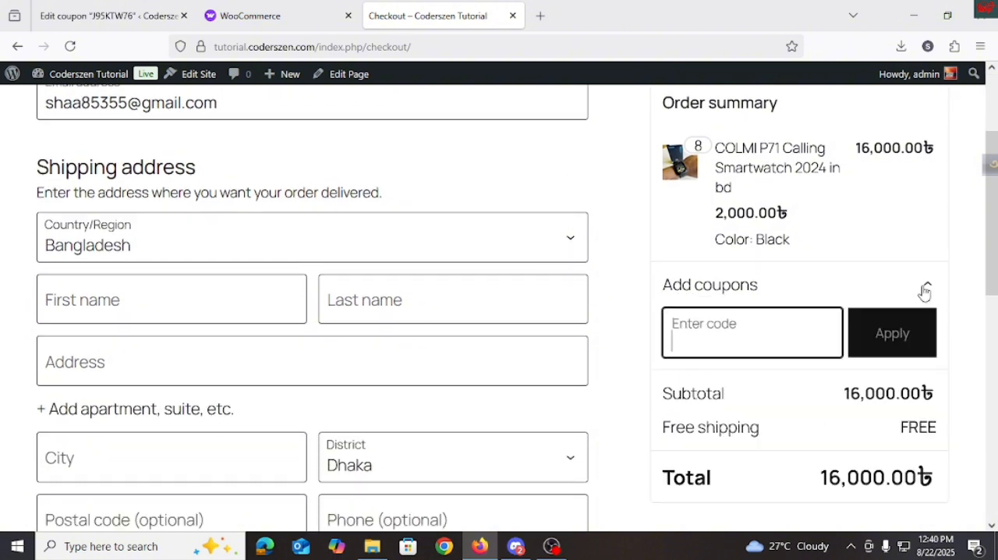
key("ctrl+v")
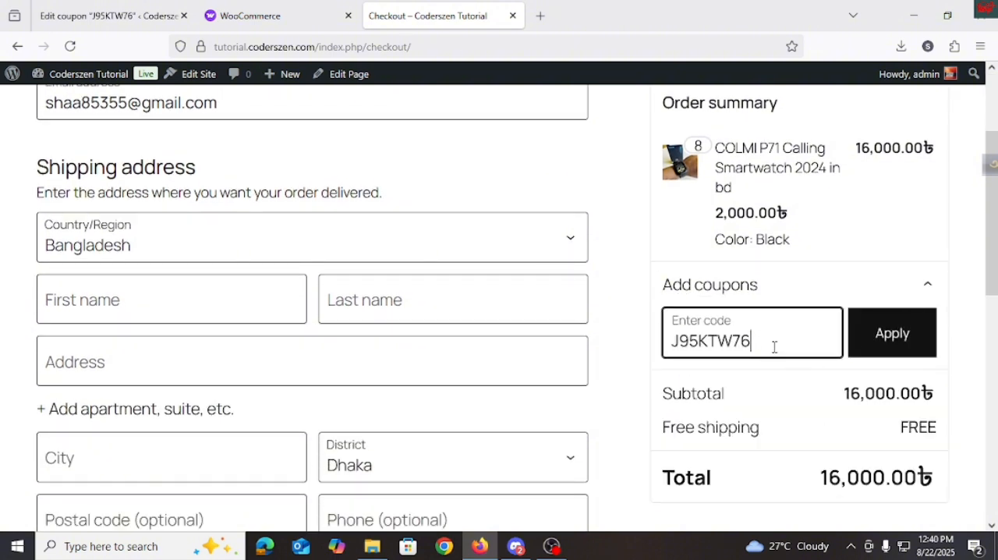
left_click(911, 337)
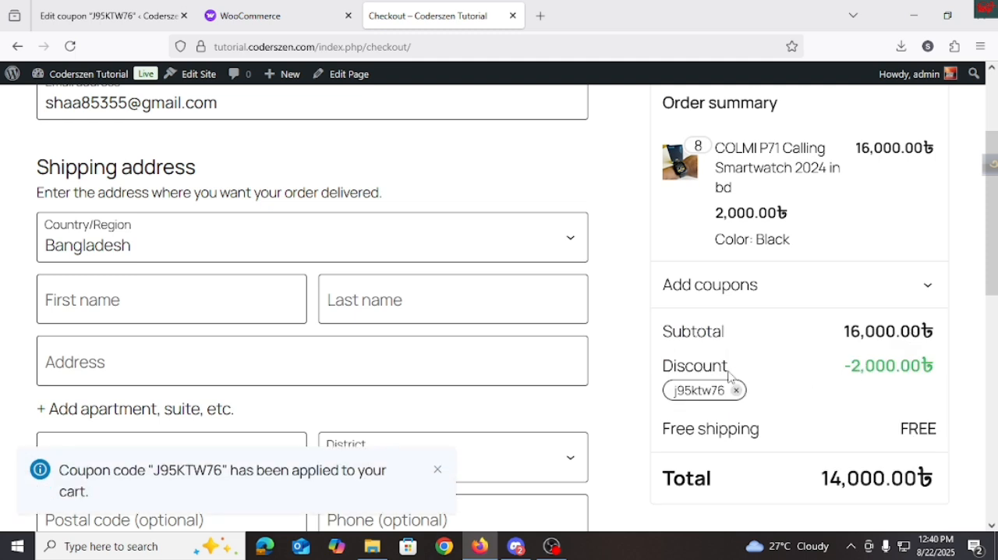
scroll(855, 353, "down", 2)
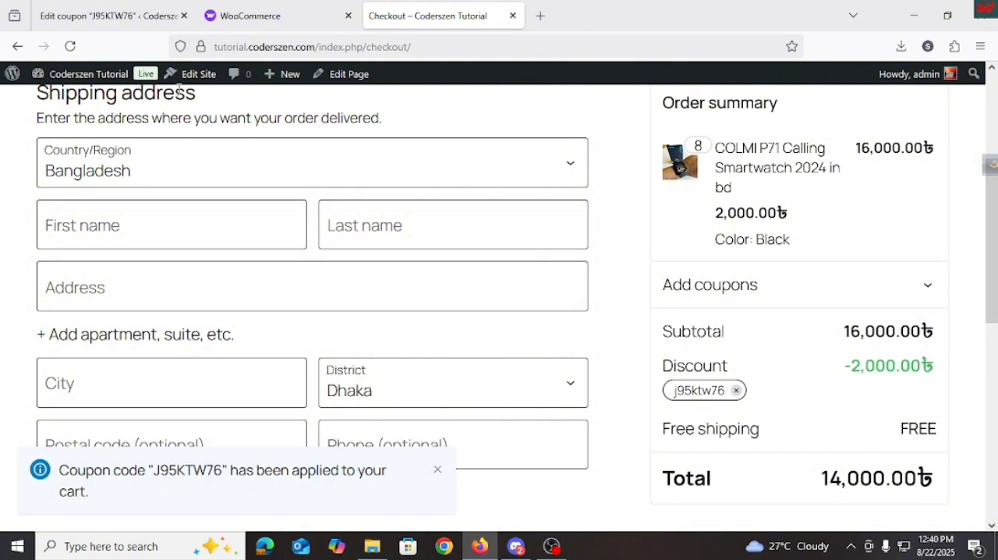
Step: Change the coupon's discount type to Percentage discount with an amount of 10 and update the coupon
left_click(109, 16)
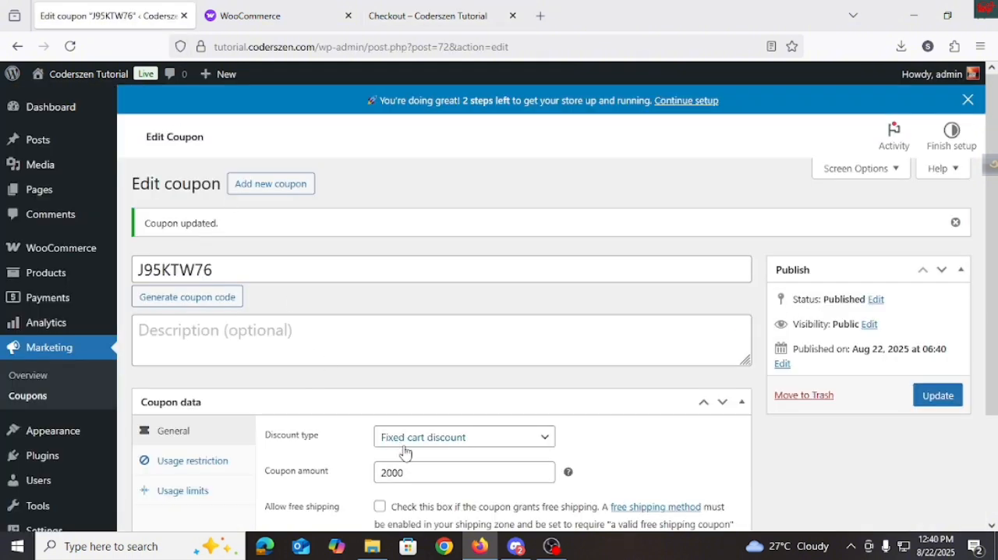
scroll(356, 366, "down", 3)
left_click(426, 308)
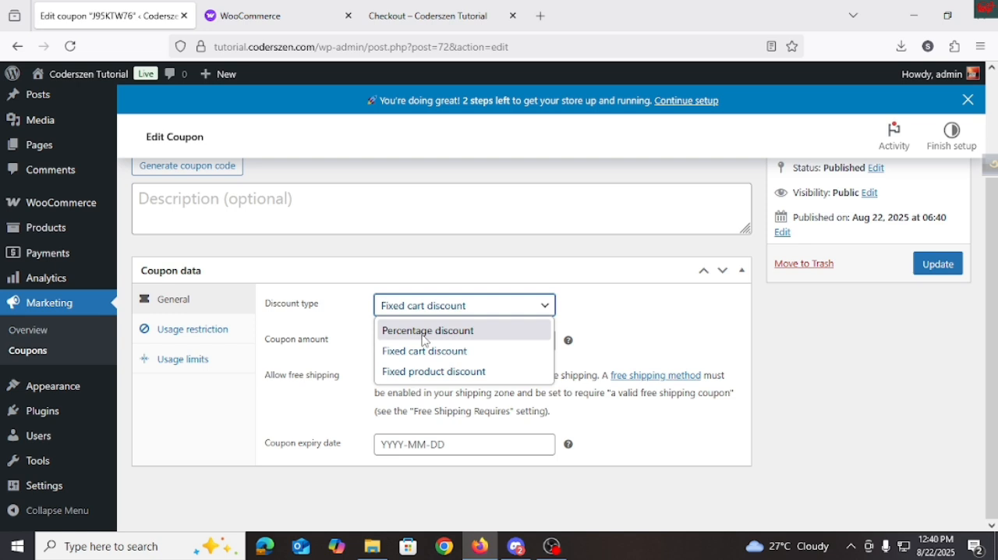
left_click(425, 331)
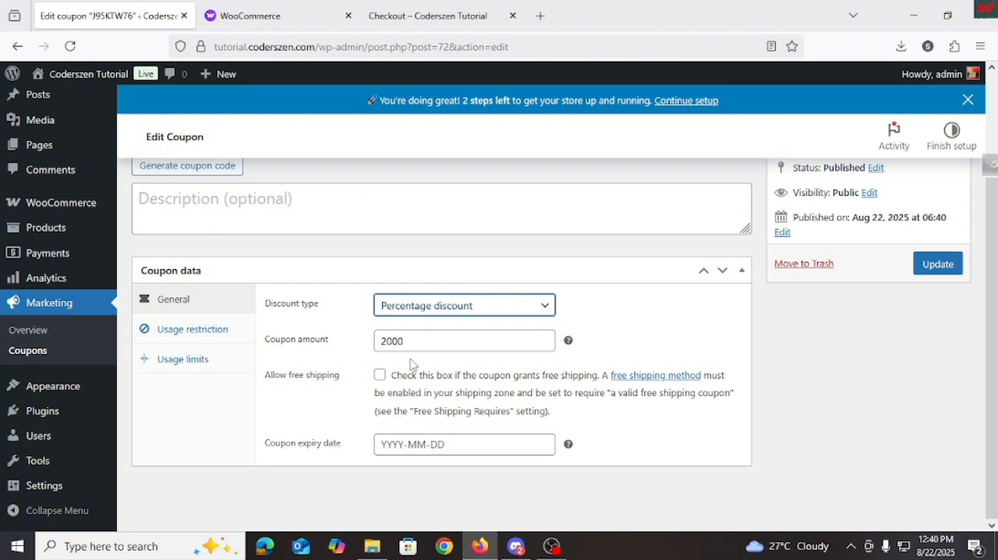
double_click(409, 344)
type("0")
left_click(613, 338)
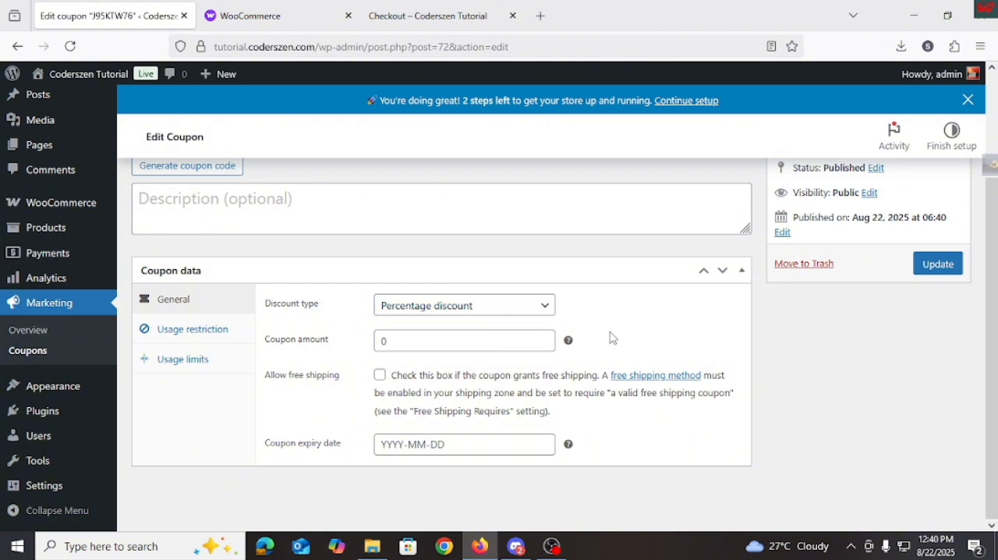
left_click(418, 346)
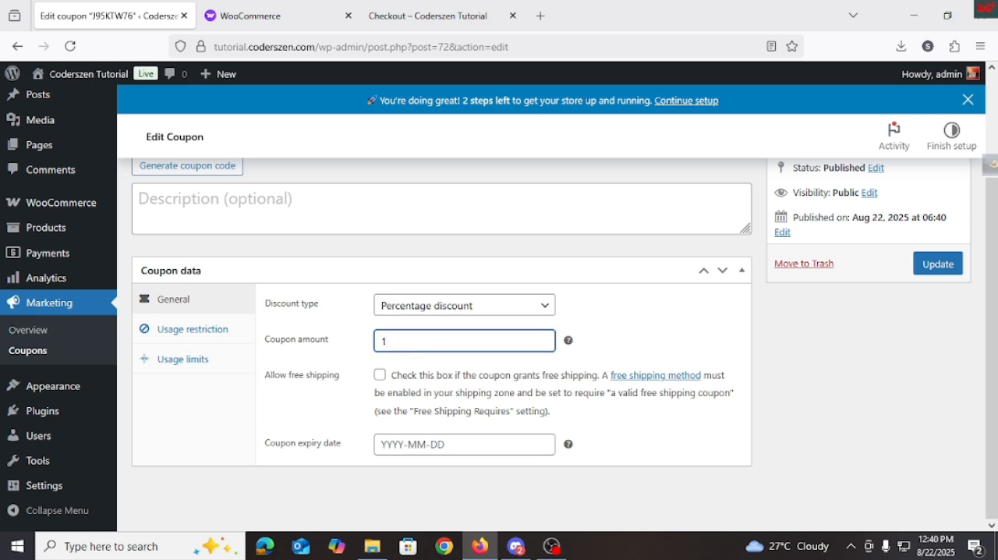
left_click(935, 263)
Step: Reload the storefront checkout page and check the percentage discount in the order summary
left_click(456, 24)
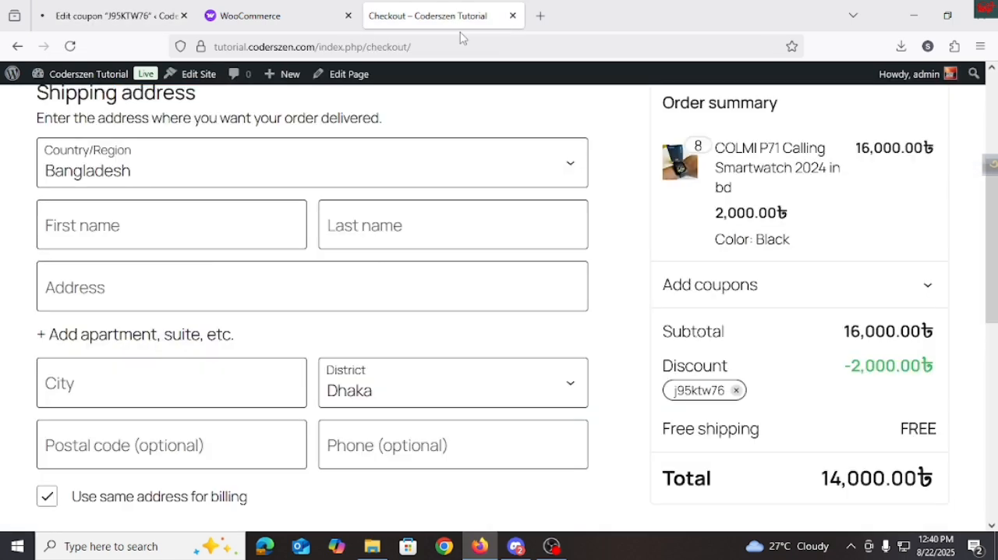
left_click(69, 46)
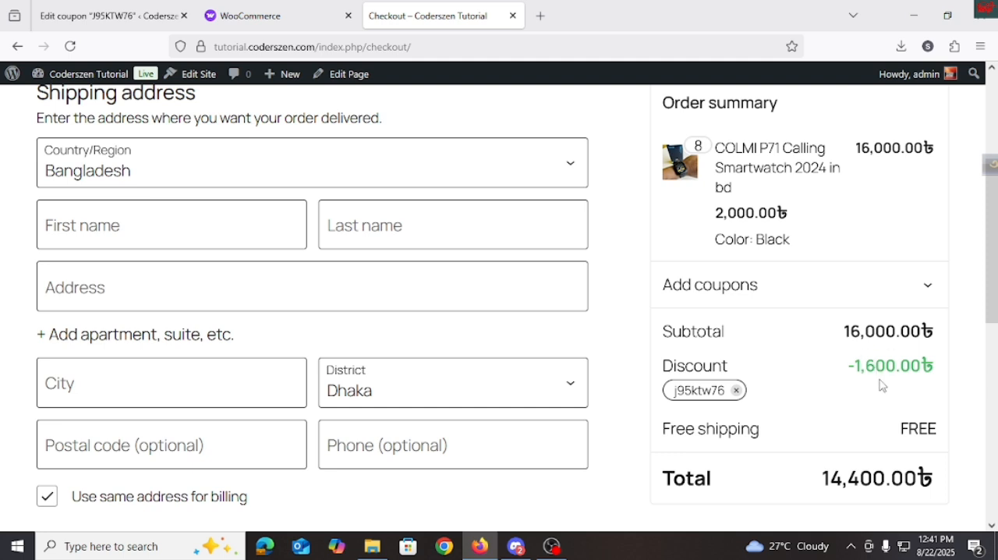
scroll(887, 386, "down", 3)
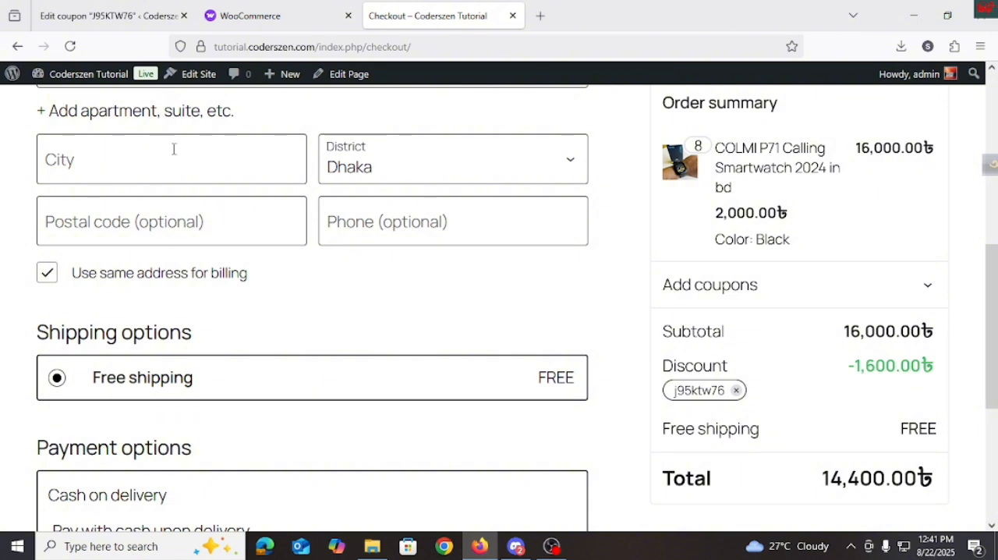
Step: Change the coupon's discount type to Fixed product discount with an amount of 200 and update the coupon
left_click(109, 15)
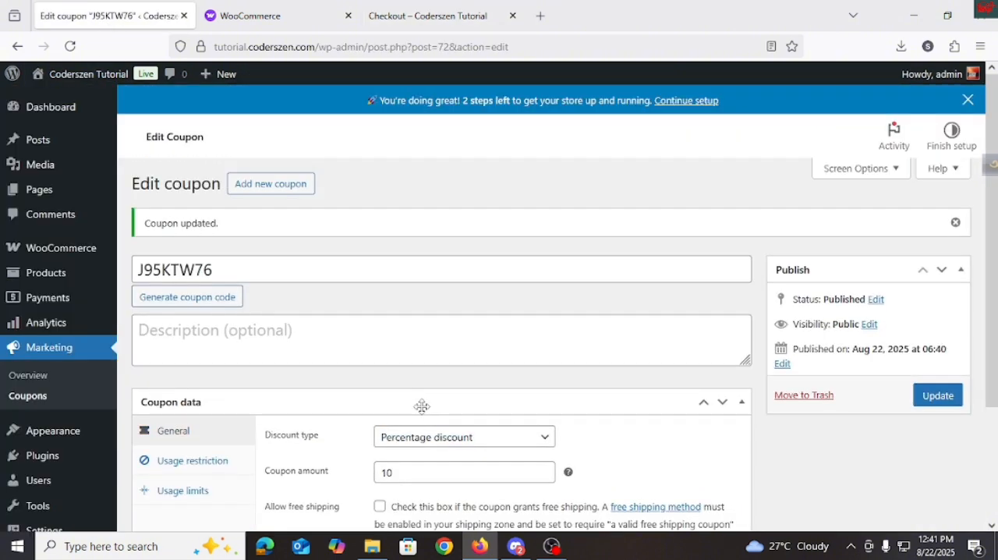
left_click(427, 438)
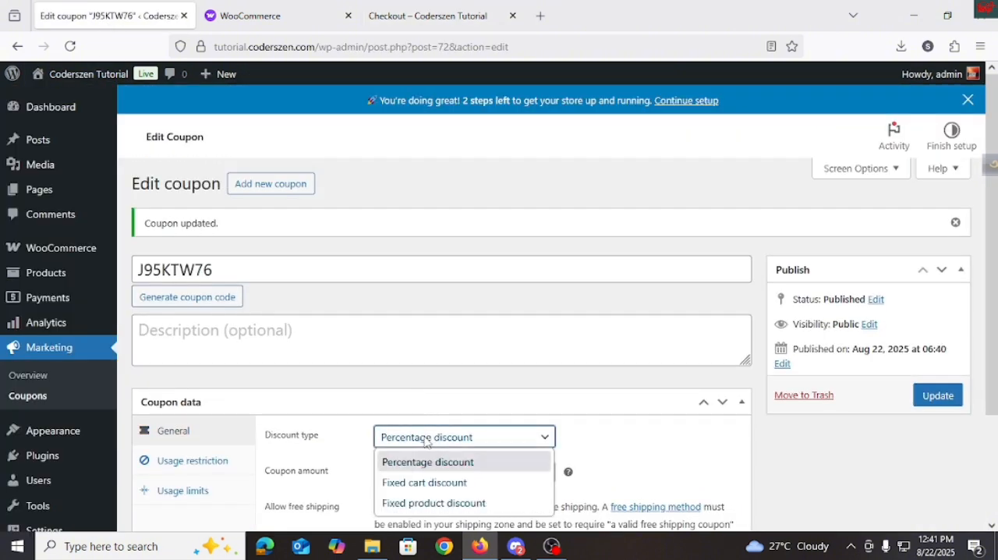
left_click(436, 501)
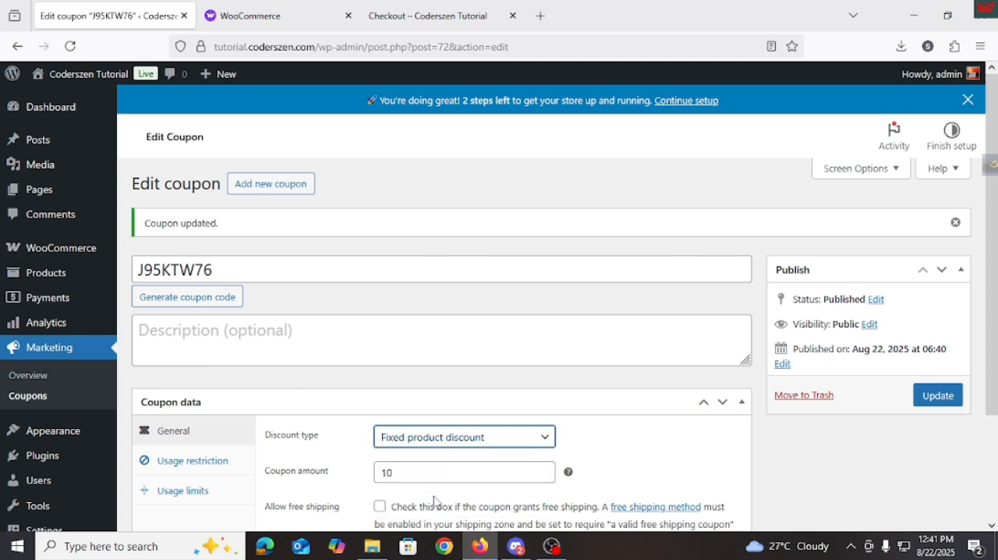
scroll(446, 465, "down", 3)
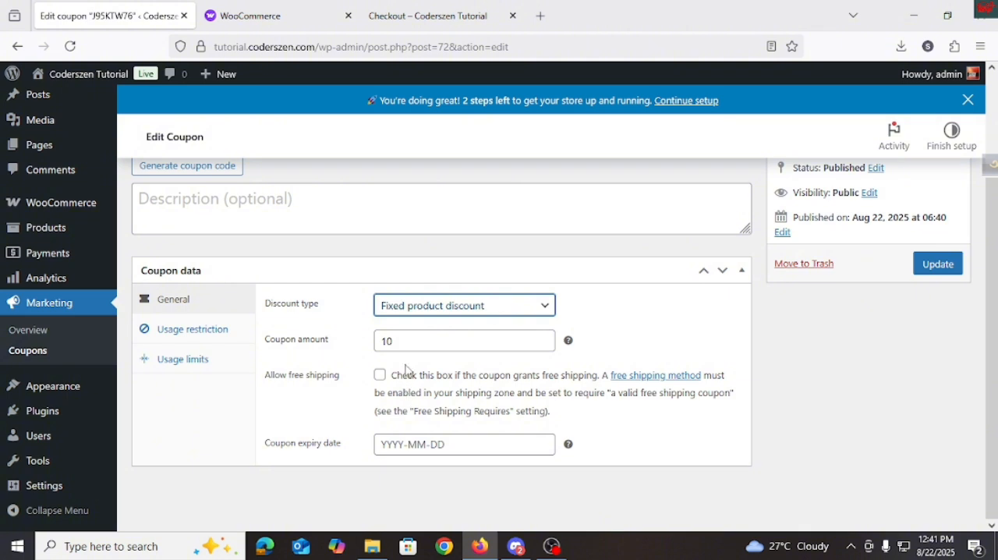
left_click_drag(403, 345, 366, 350)
key("BackSpace")
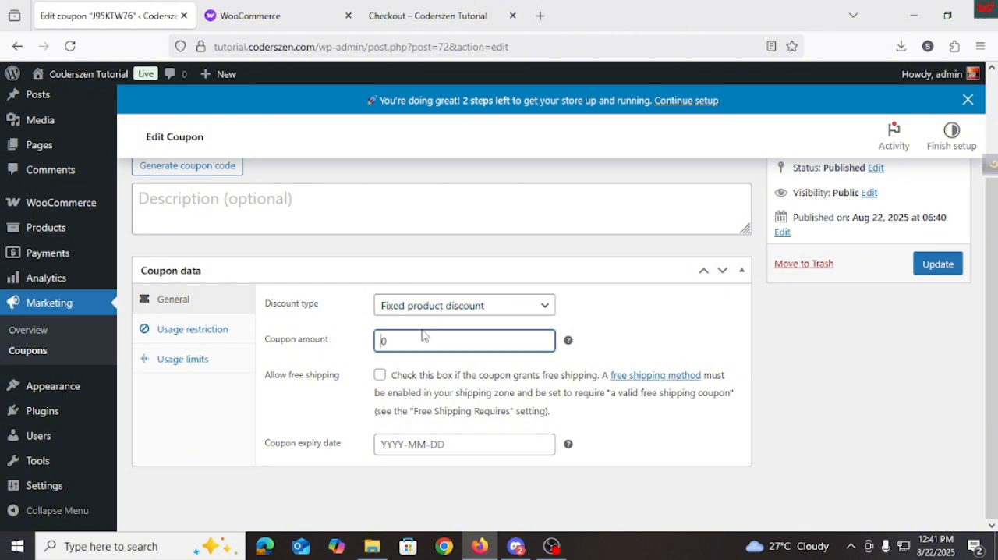
left_click(421, 340)
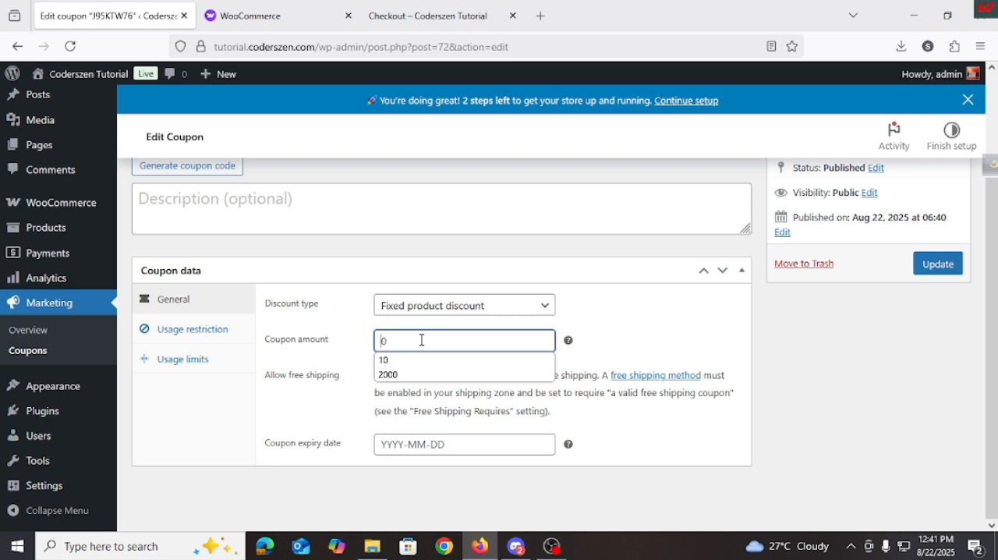
type("200")
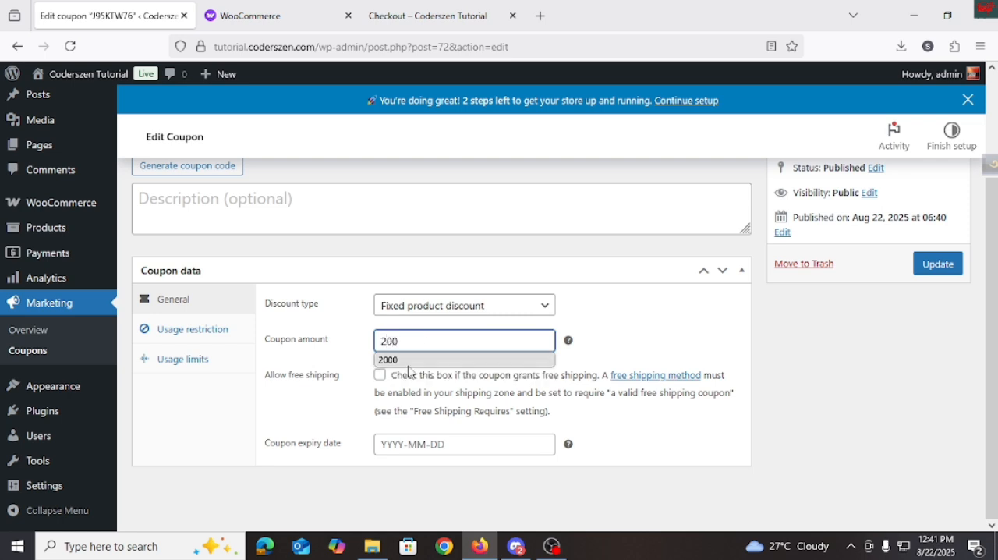
left_click(357, 426)
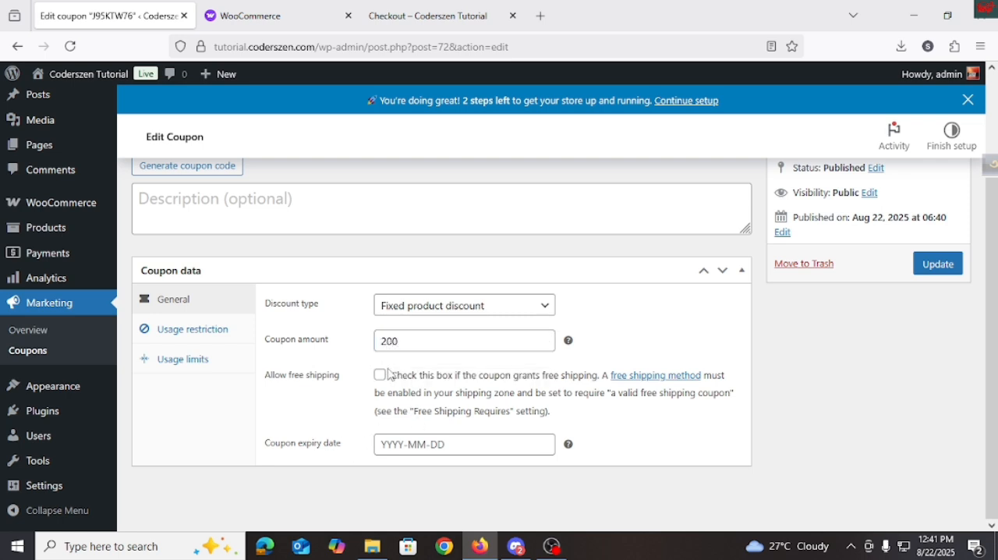
scroll(682, 357, "up", 3)
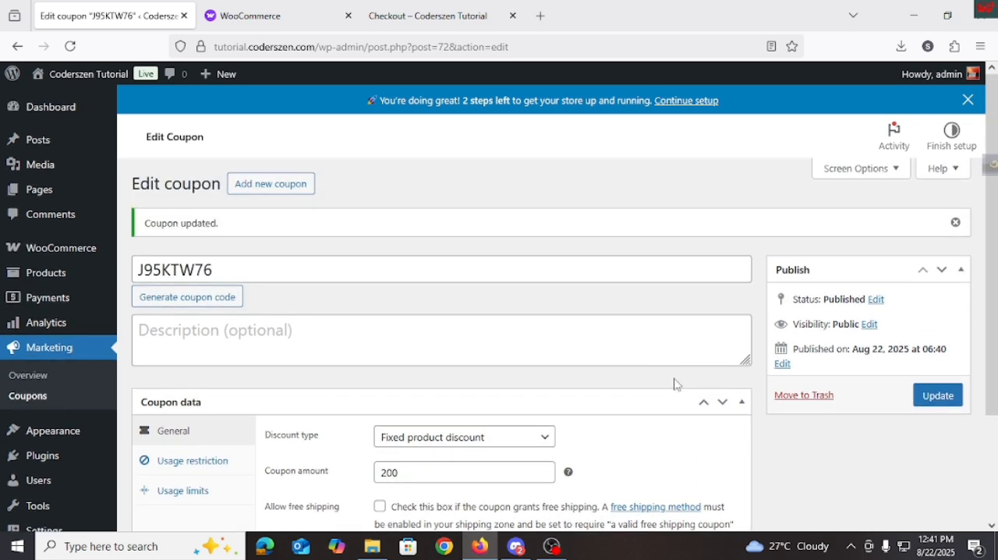
left_click(938, 397)
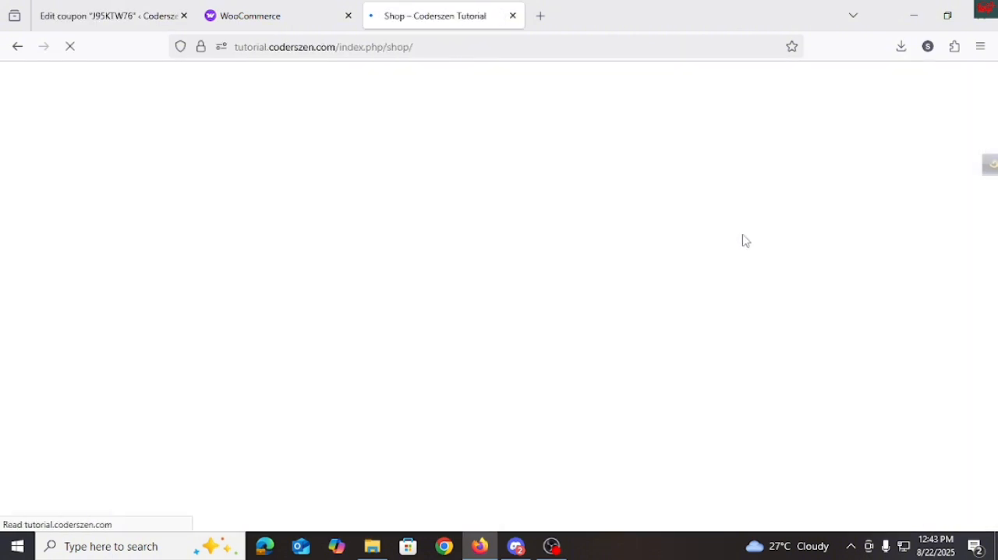
Step: Open the COLMI P71 smartwatch from the storefront's shop page and choose the Blue color
left_click(208, 377)
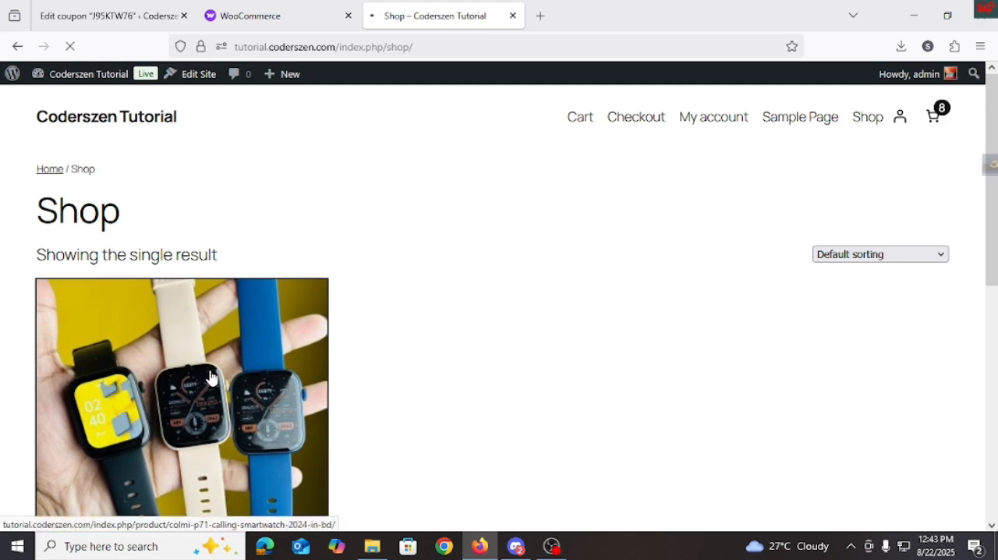
scroll(491, 308, "down", 5)
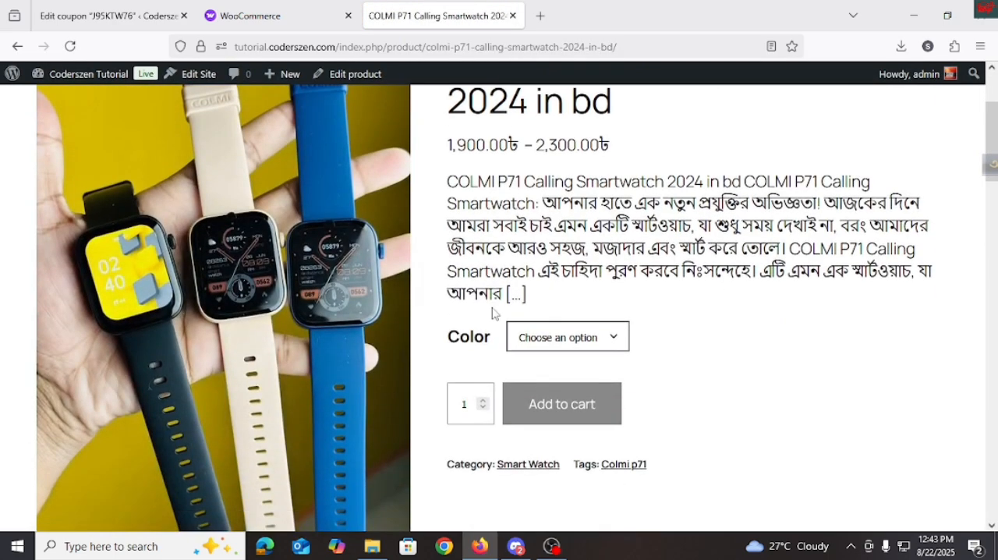
scroll(546, 327, "down", 2)
scroll(465, 373, "down", 8)
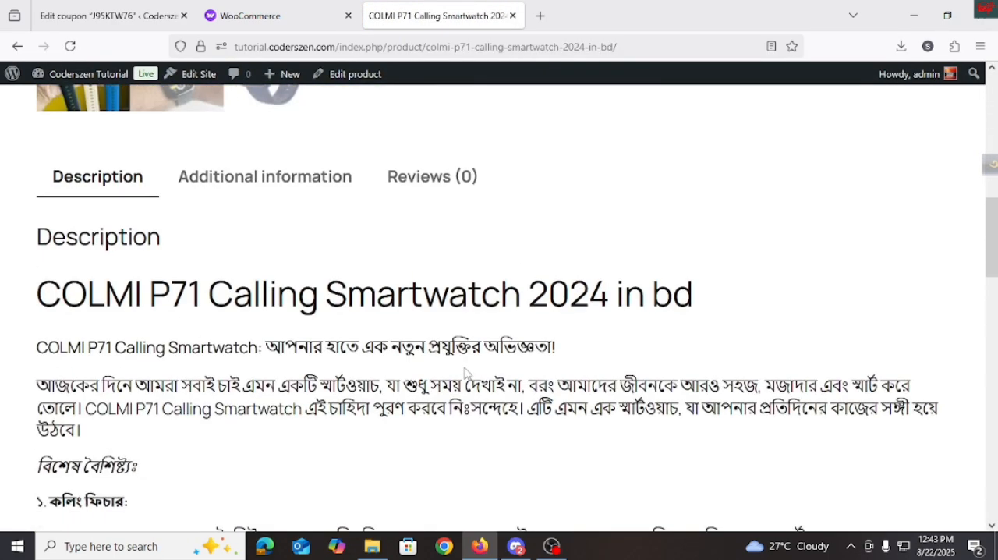
scroll(468, 352, "up", 14)
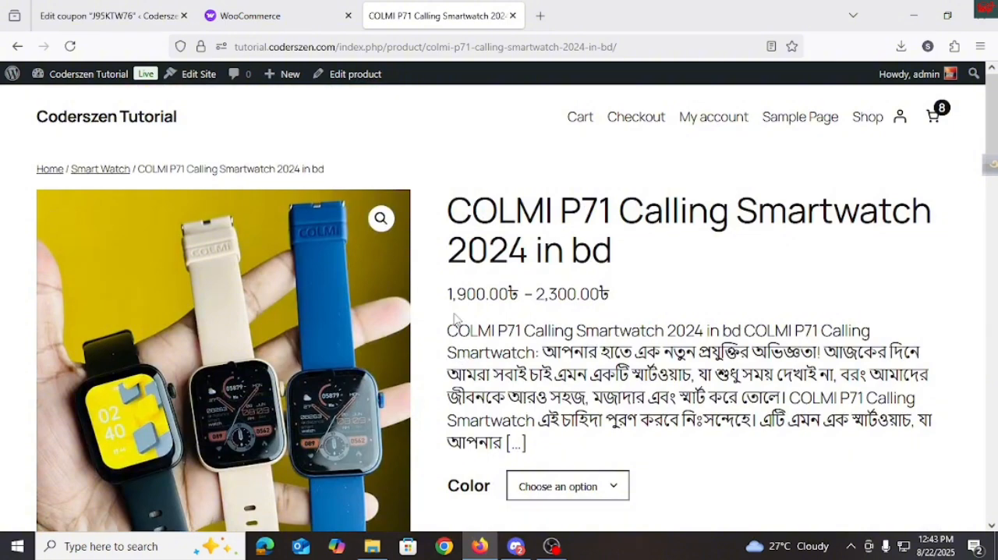
scroll(476, 351, "down", 5)
scroll(499, 379, "up", 5)
left_click(569, 481)
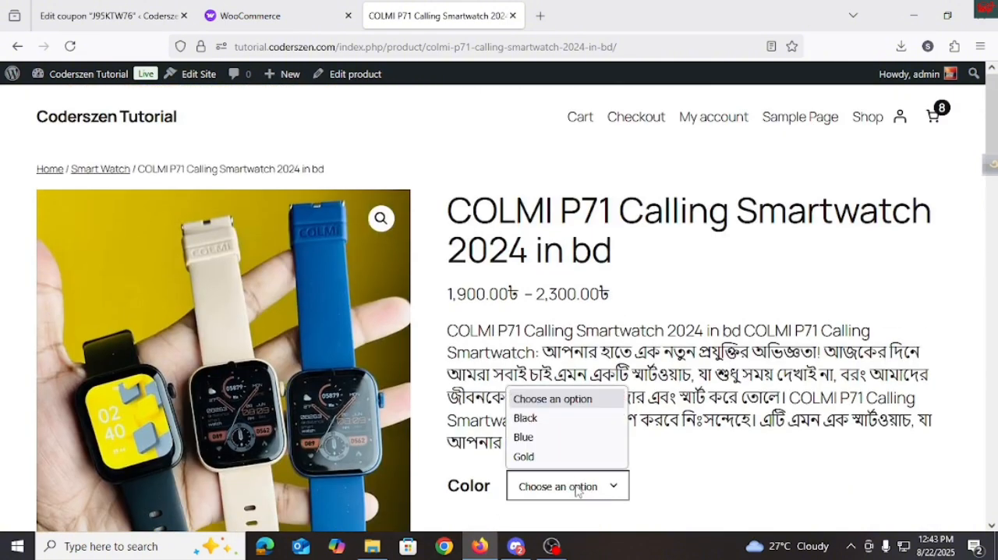
left_click(544, 437)
scroll(580, 388, "down", 2)
scroll(754, 262, "up", 2)
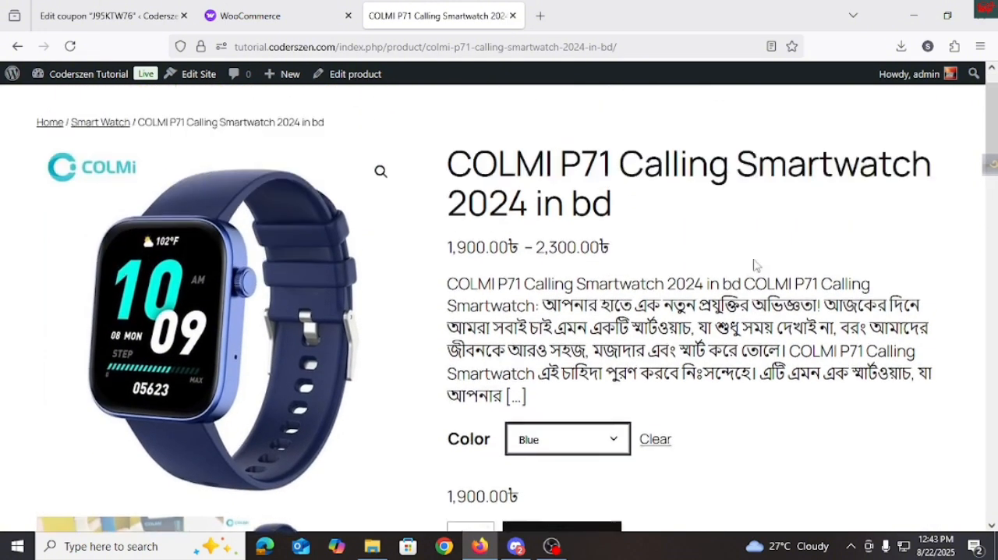
Step: Remove the black smartwatch from the cart and close the cart
left_click(933, 120)
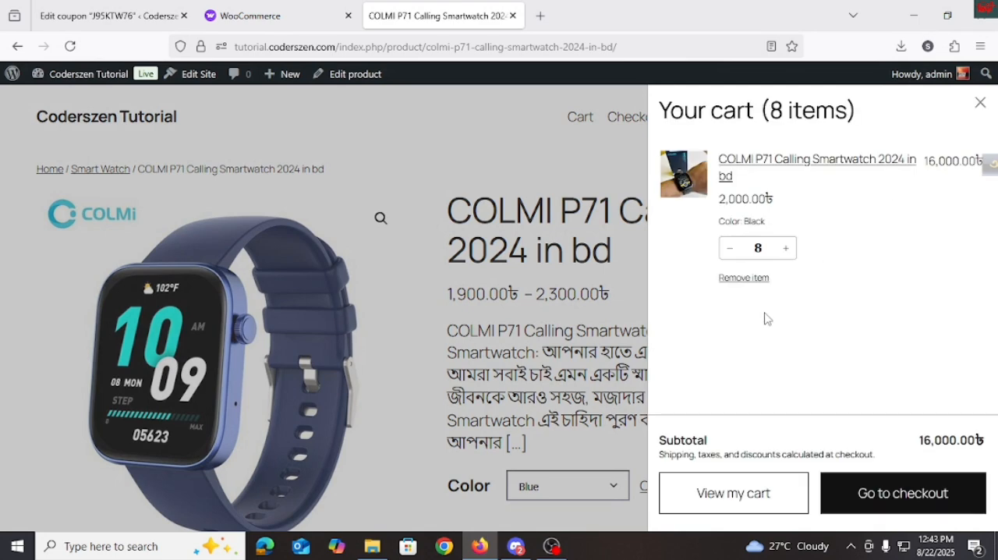
left_click(745, 290)
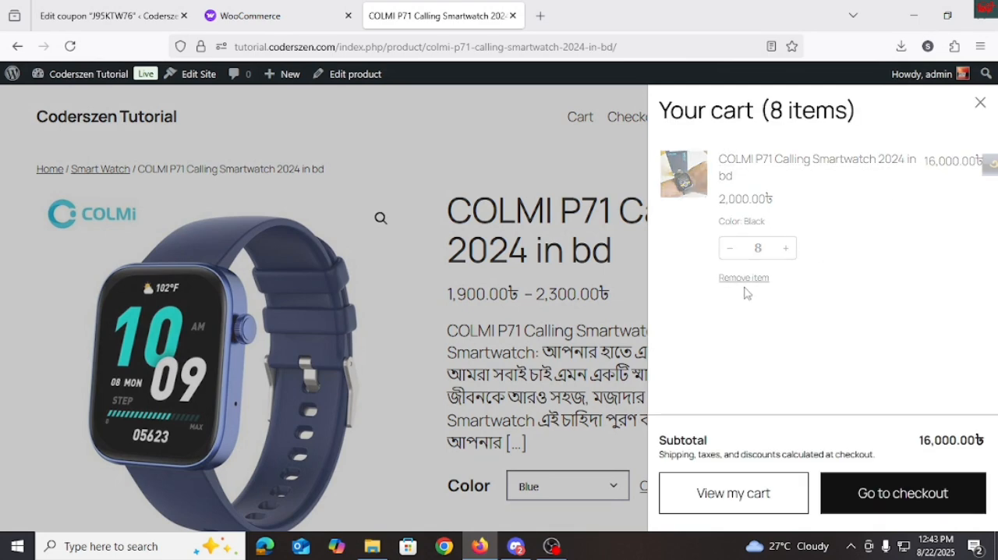
left_click(981, 102)
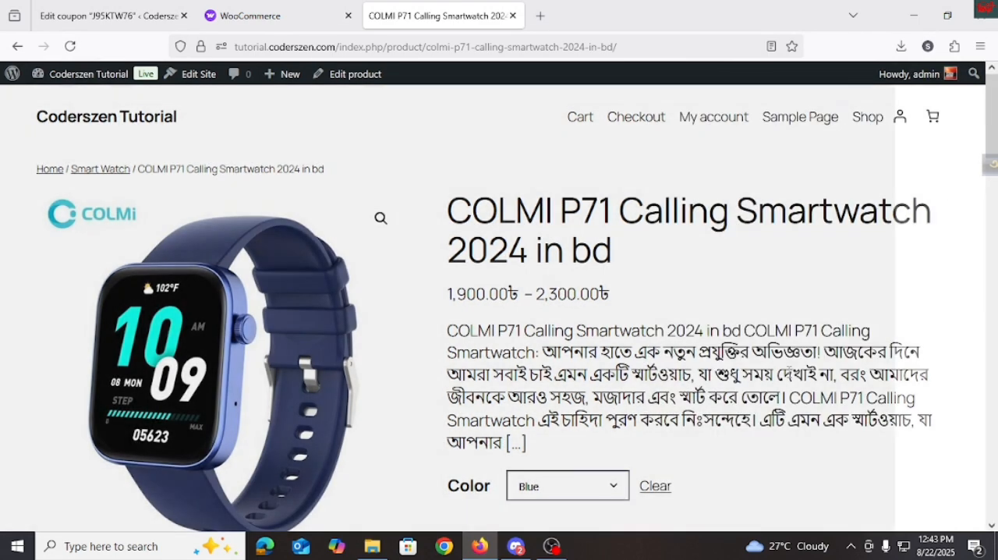
Step: Add one blue COLMI P71 smartwatch to the cart and return to the added-to-cart notice
scroll(593, 464, "down", 2)
left_click(553, 441)
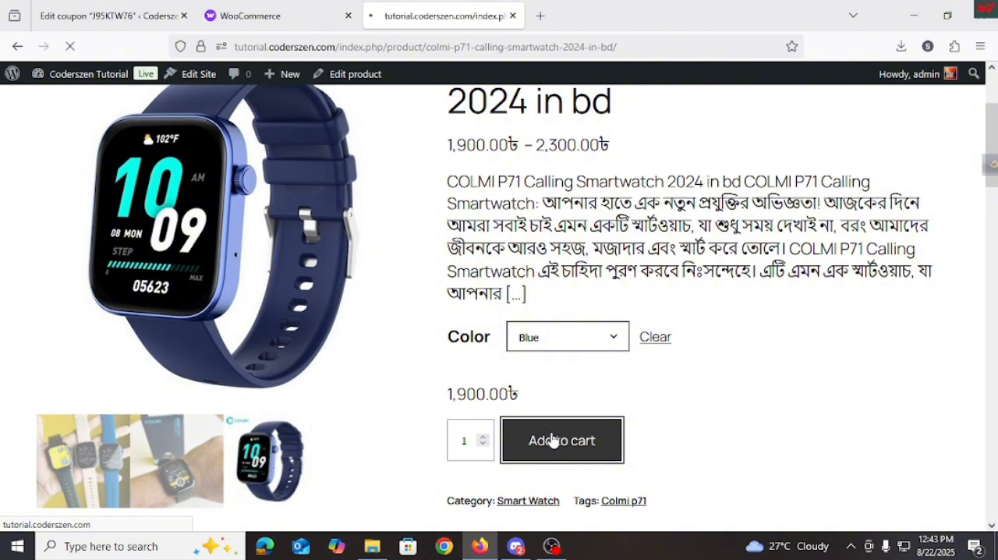
scroll(562, 411, "down", 4)
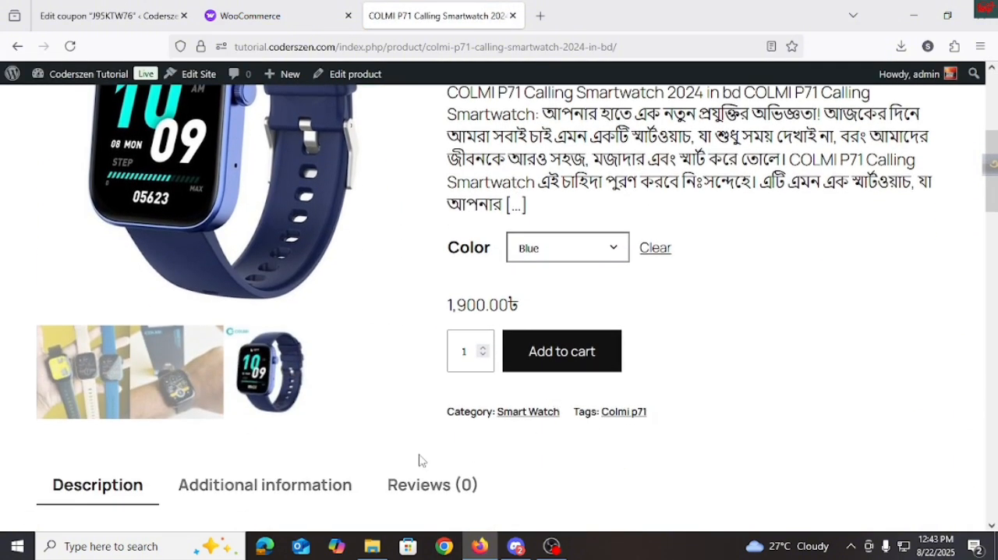
scroll(624, 382, "up", 5)
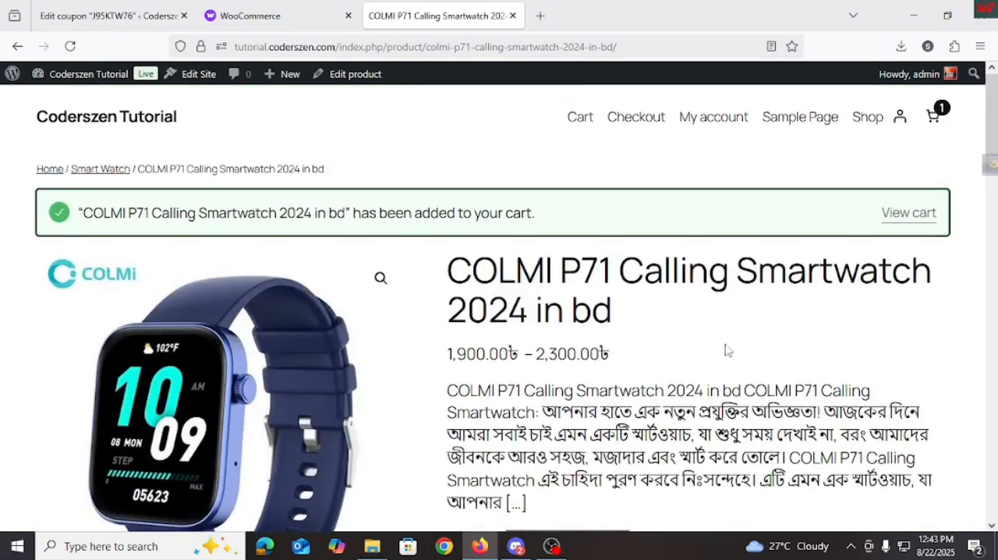
Step: Open the cart from the added-to-cart notice and remove the applied coupon j95ktw76 from the cart totals
left_click(908, 217)
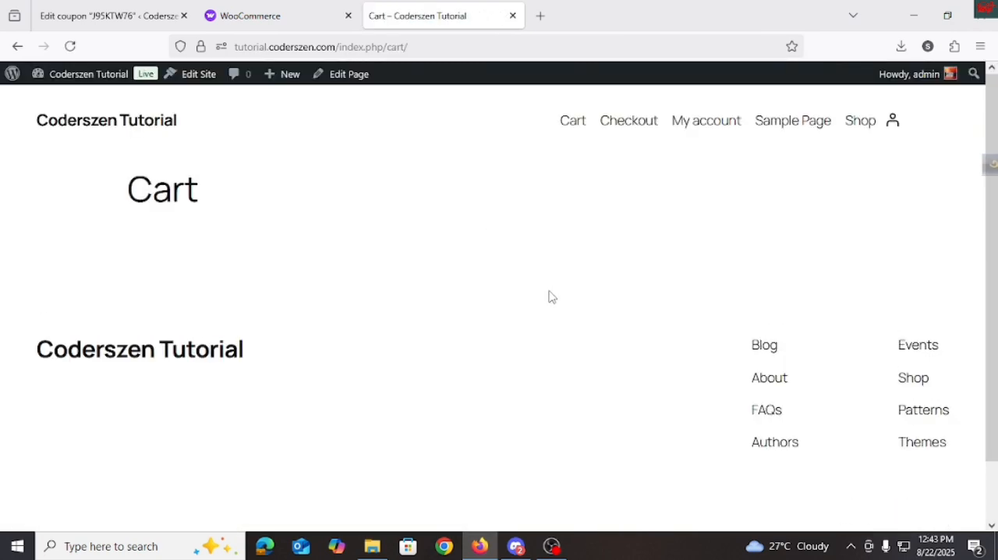
scroll(490, 321, "down", 1)
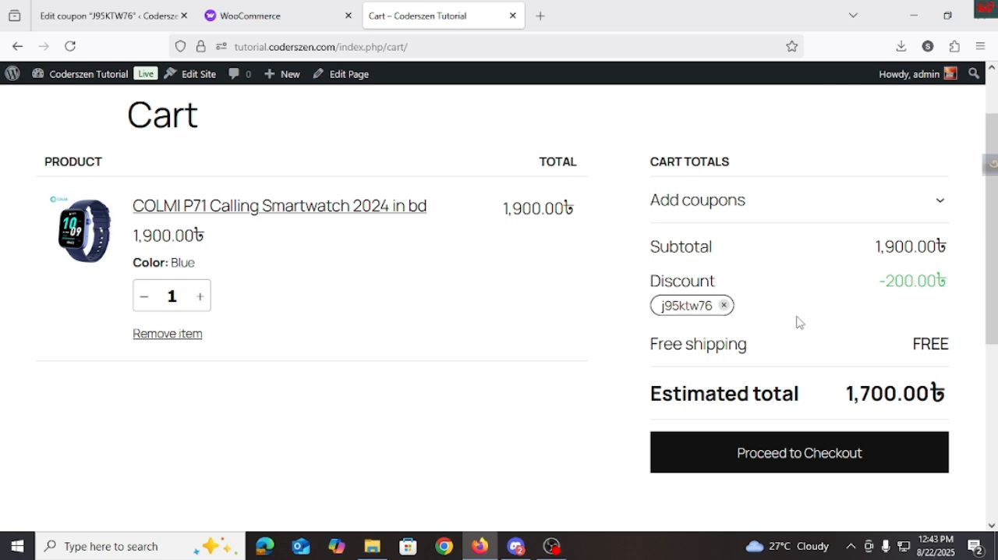
left_click(723, 306)
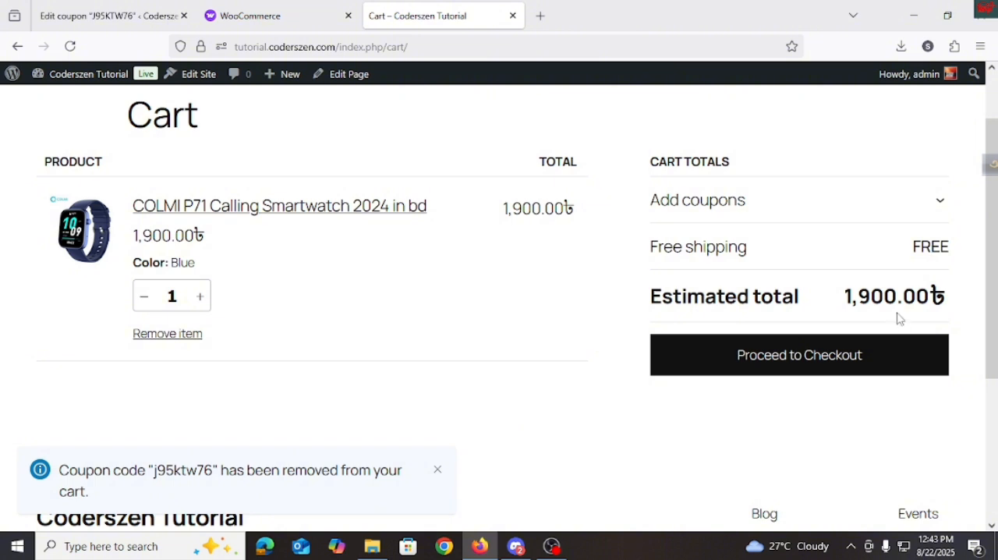
Step: Apply the coupon code J95KTW76 to the cart again and check the discount amount in the cart totals
left_click(934, 203)
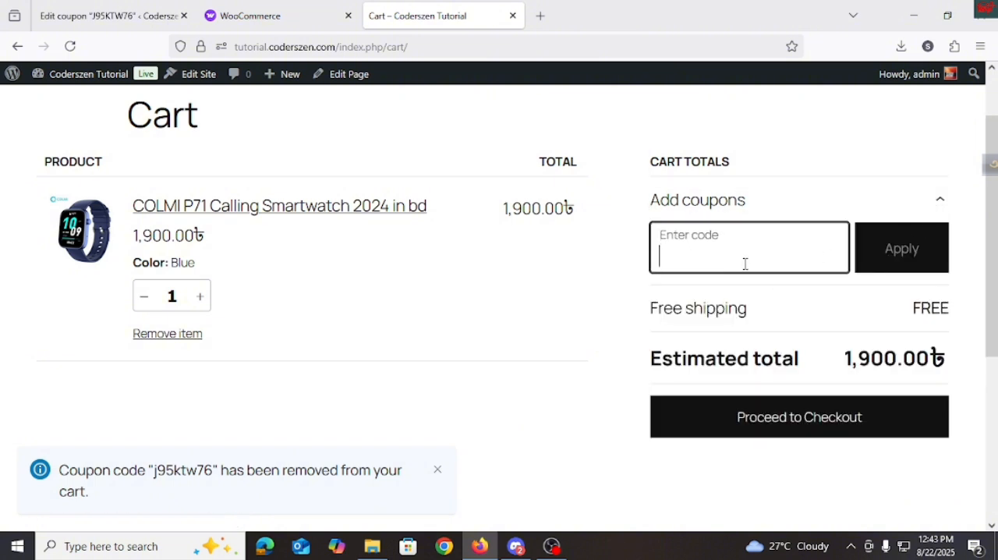
type("J95KTW76")
left_click(906, 251)
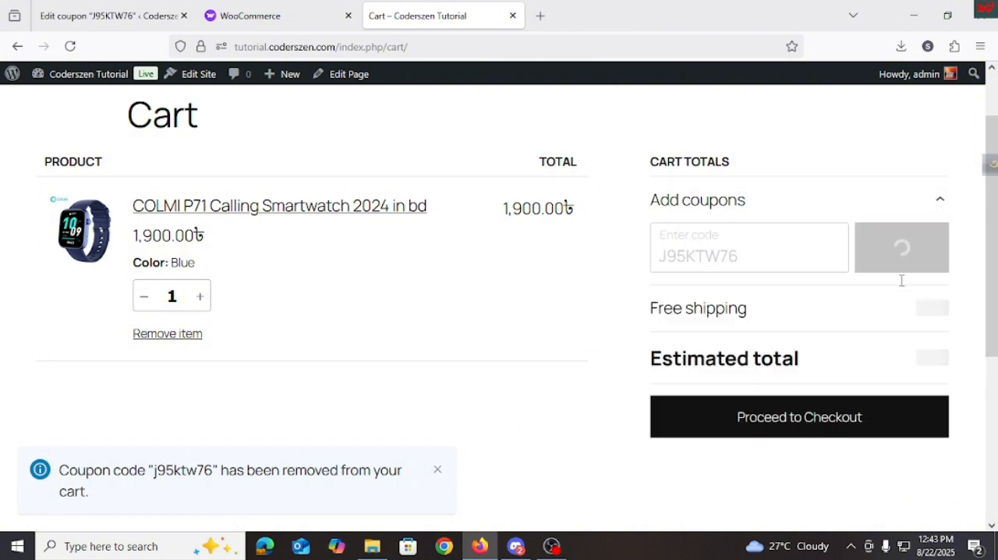
left_click_drag(879, 287, 934, 284)
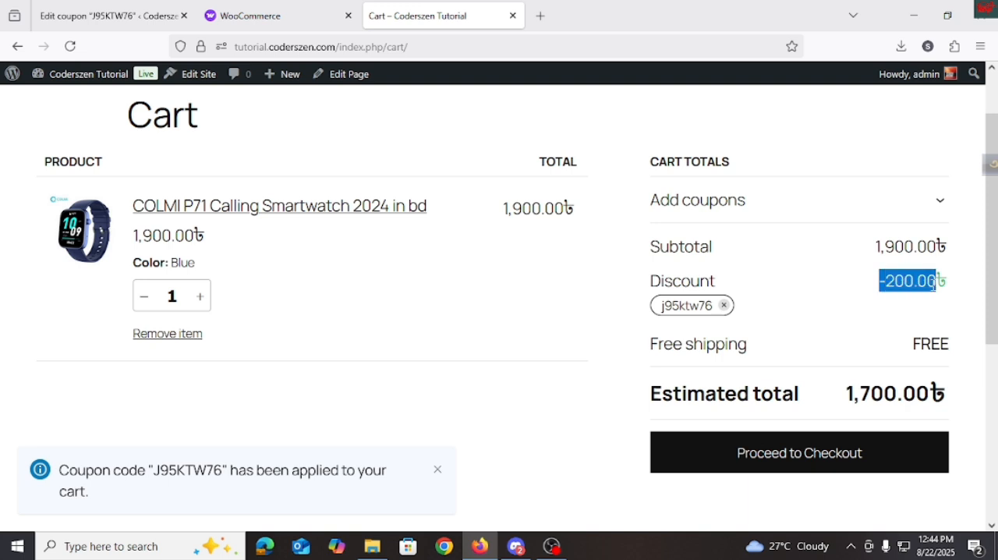
left_click(934, 285)
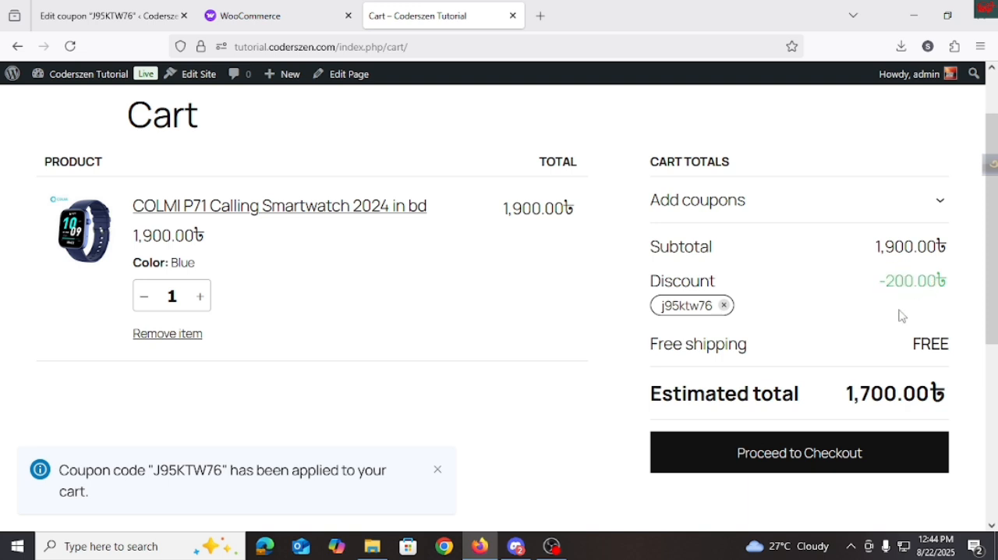
Step: Proceed to checkout and check the discounted total in the order summary
left_click(796, 453)
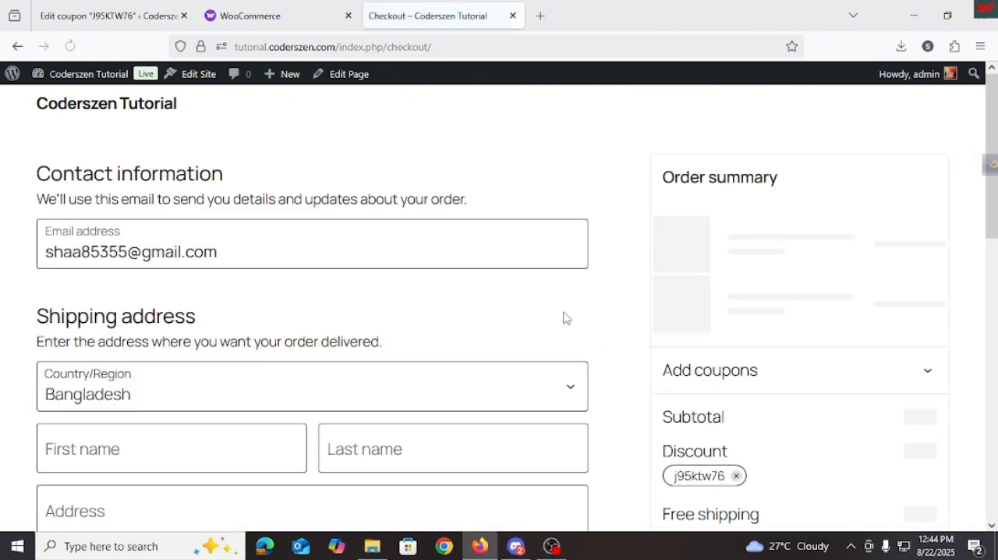
scroll(874, 407, "down", 2)
scroll(875, 407, "down", 1)
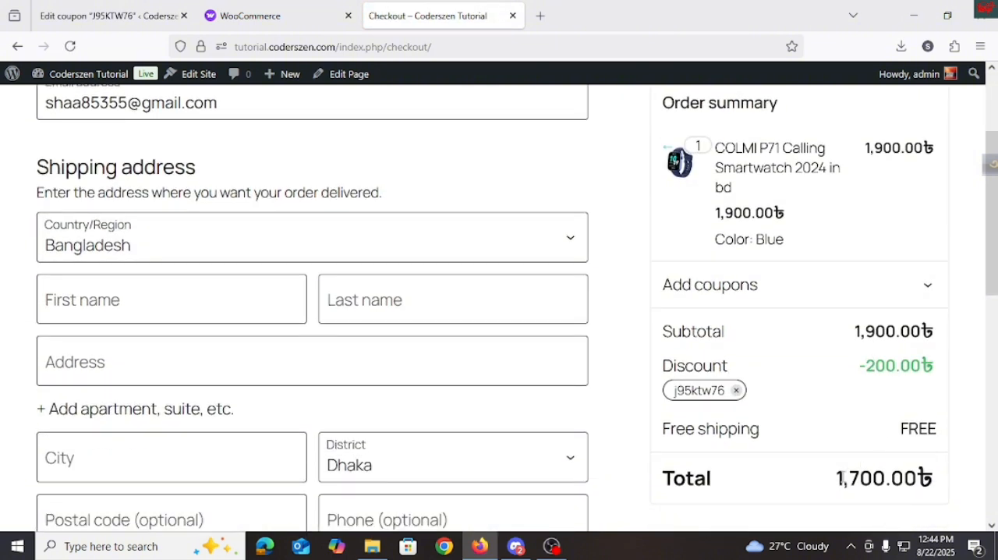
left_click_drag(835, 482, 887, 484)
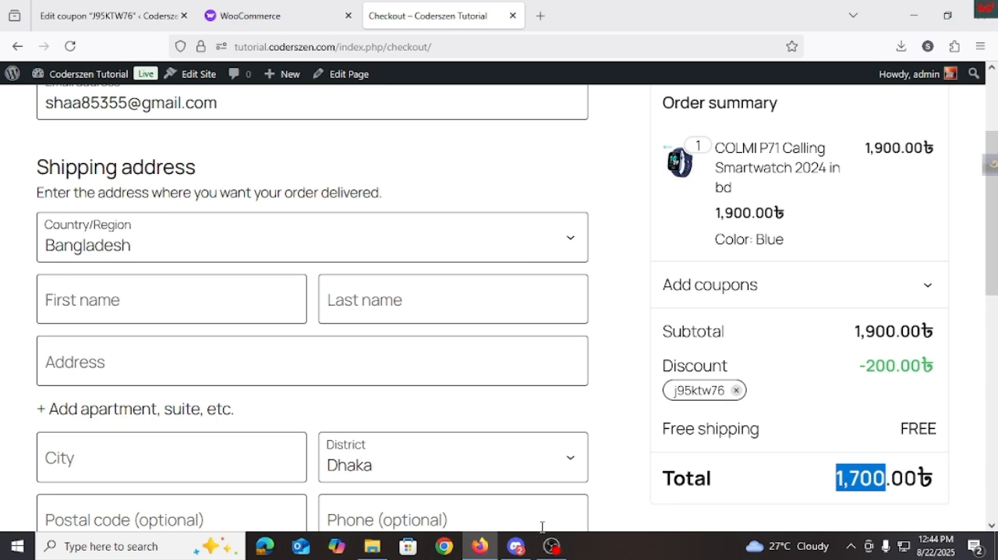
Step: Return to the coupon's edit page and review the general coupon data, including free shipping and expiry date
left_click(89, 15)
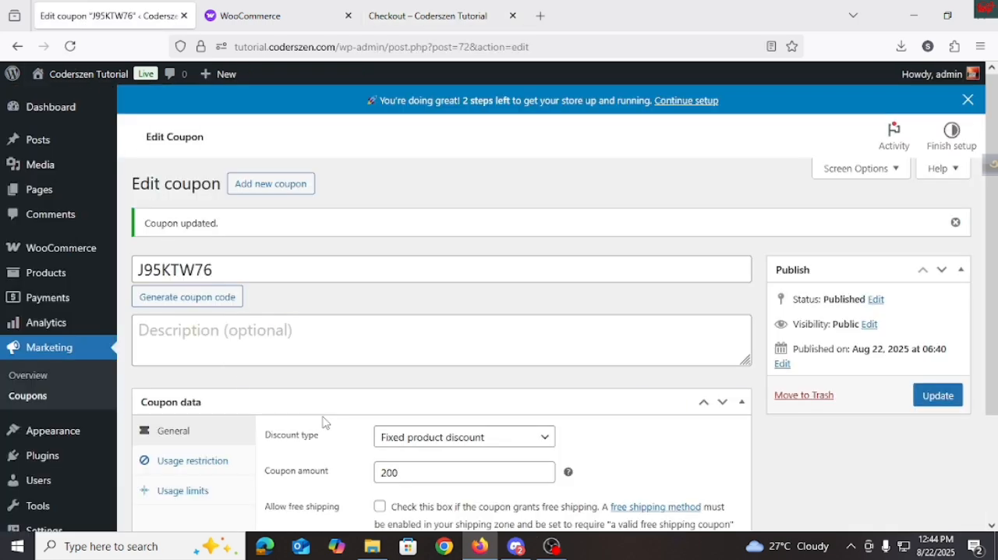
scroll(324, 422, "down", 1)
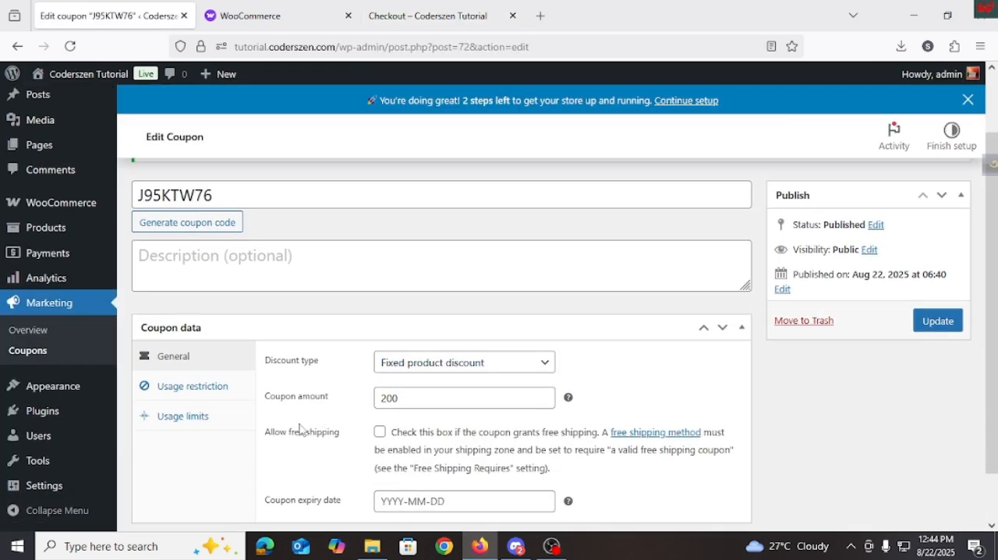
scroll(403, 390, "down", 1)
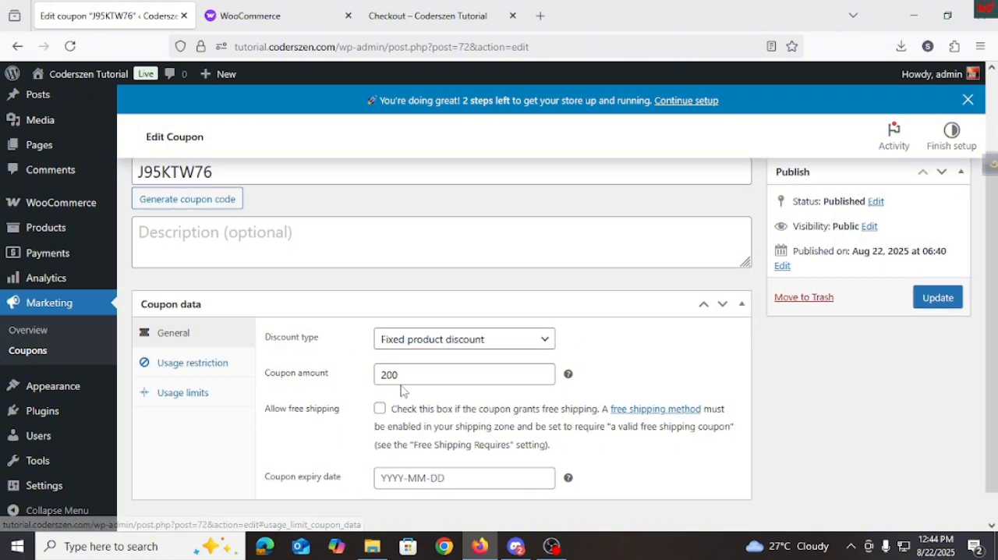
scroll(402, 390, "down", 1)
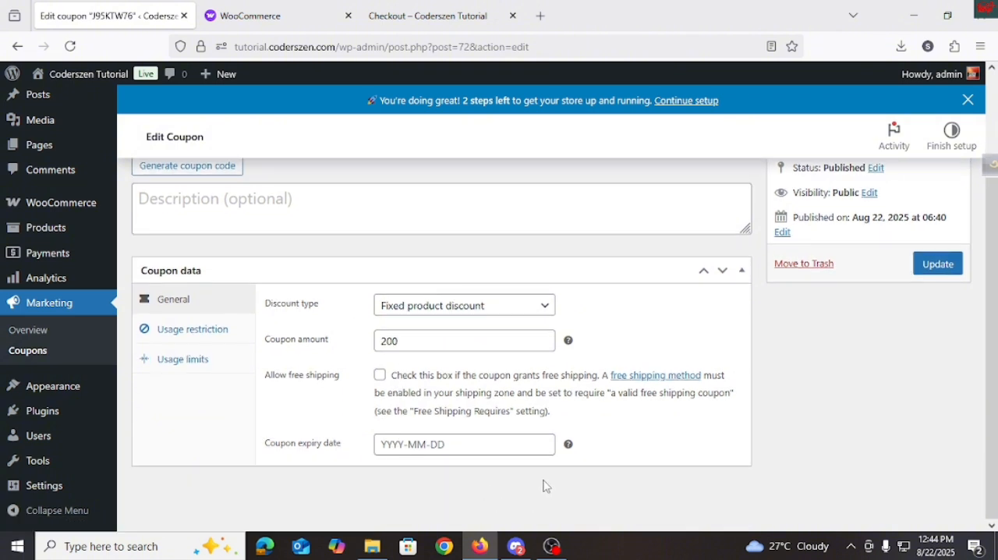